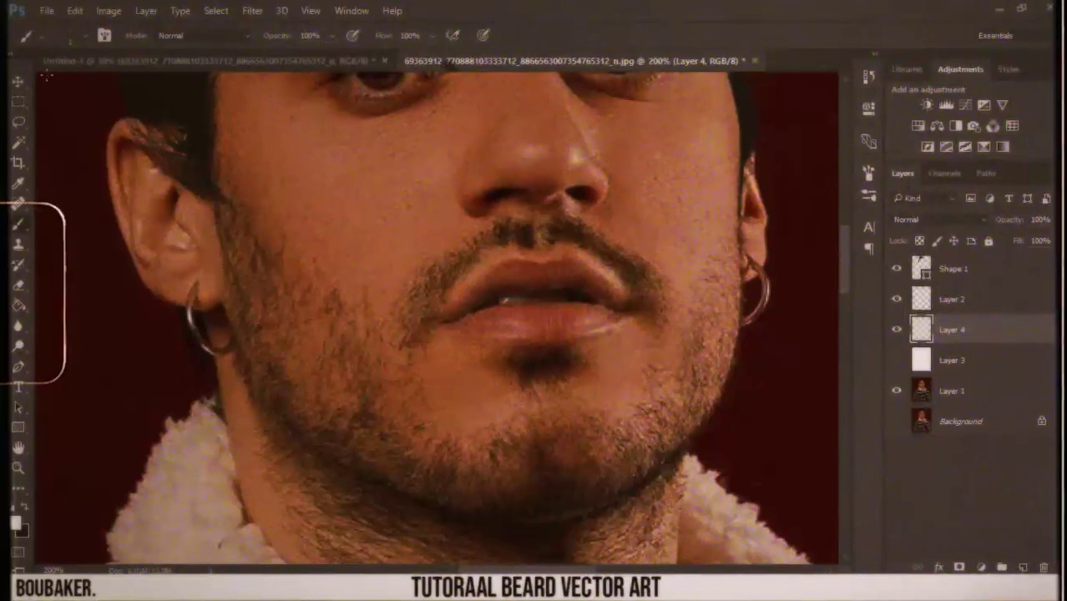
- Choose the 112 px curved hair-strand tip for the Brush tool
{"action": "left_click", "coordinate": [84, 37]}
{"action": "scroll", "coordinate": [193, 262], "scroll_direction": "down", "scroll_amount": 5}
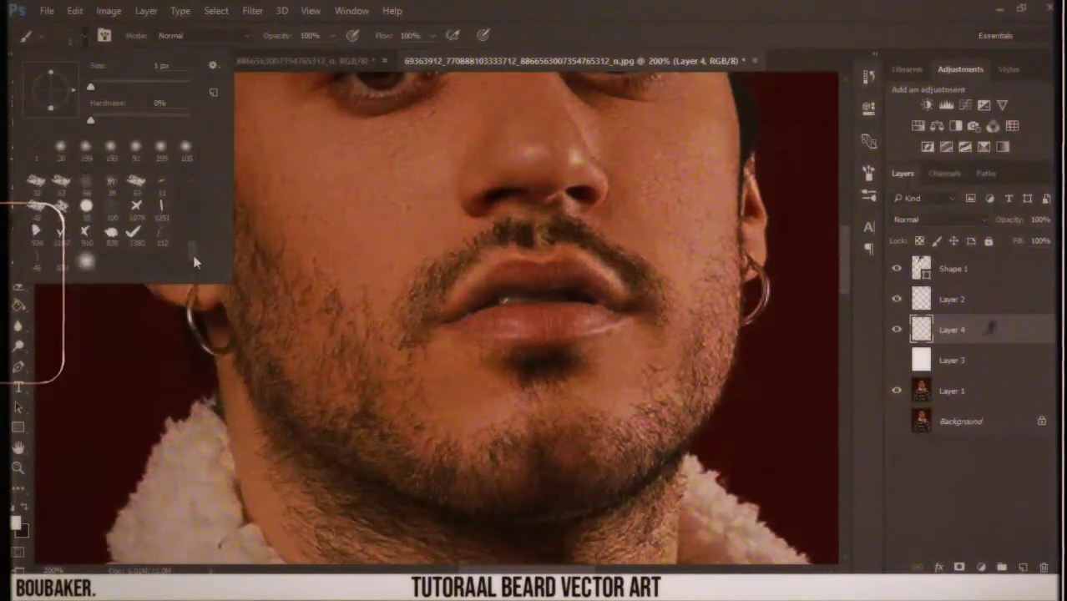
{"action": "left_click", "coordinate": [161, 238]}
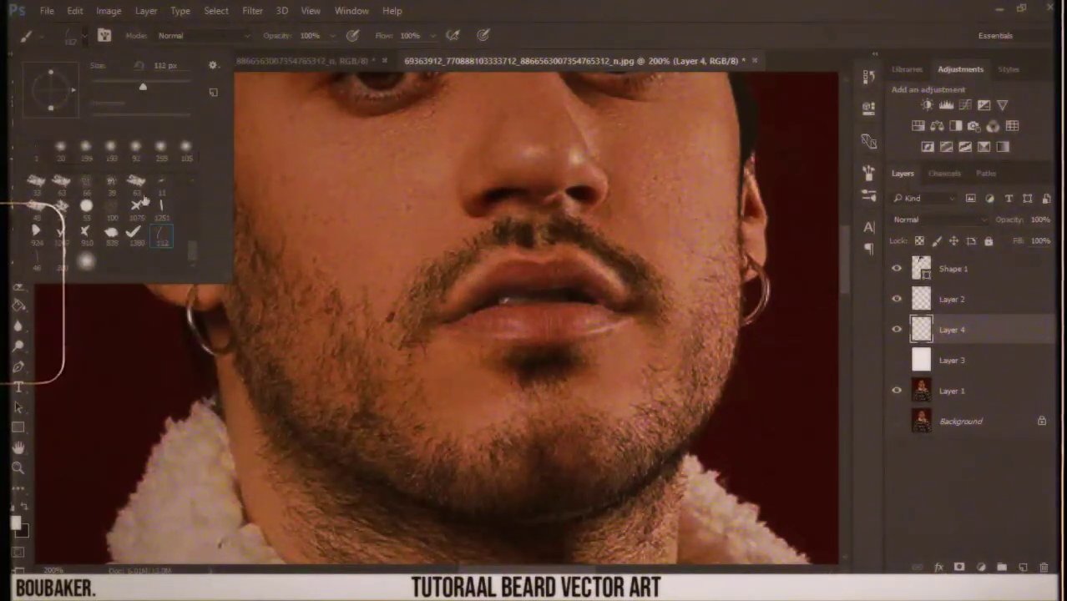
- Turn off every dynamics and smoothing option of the hair brush, angle its tip to 43° and widen its spacing to about 43%
{"action": "left_click", "coordinate": [864, 169]}
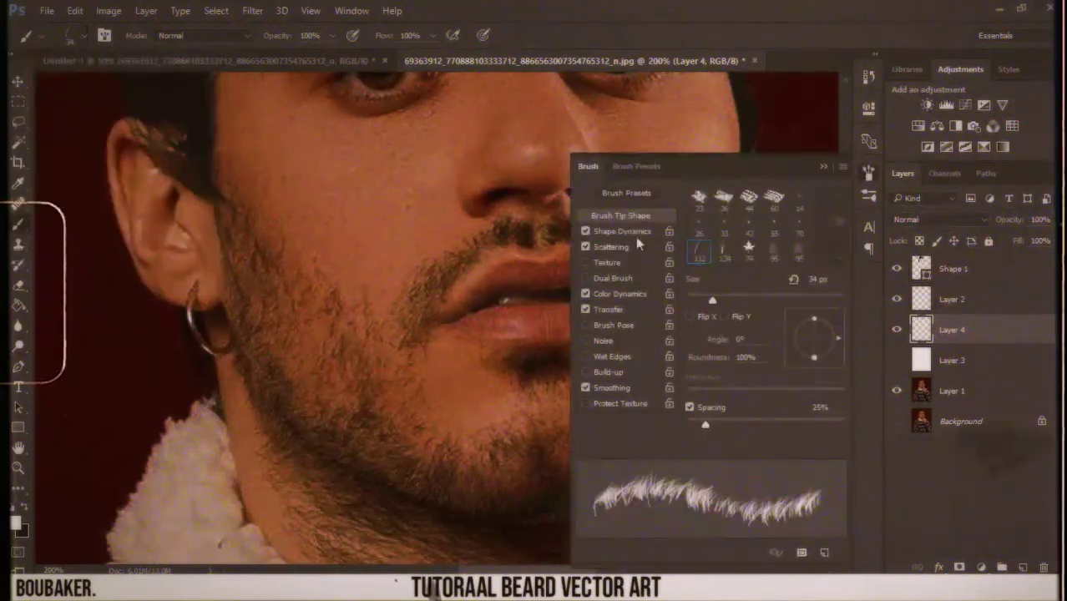
{"action": "left_click", "coordinate": [586, 232]}
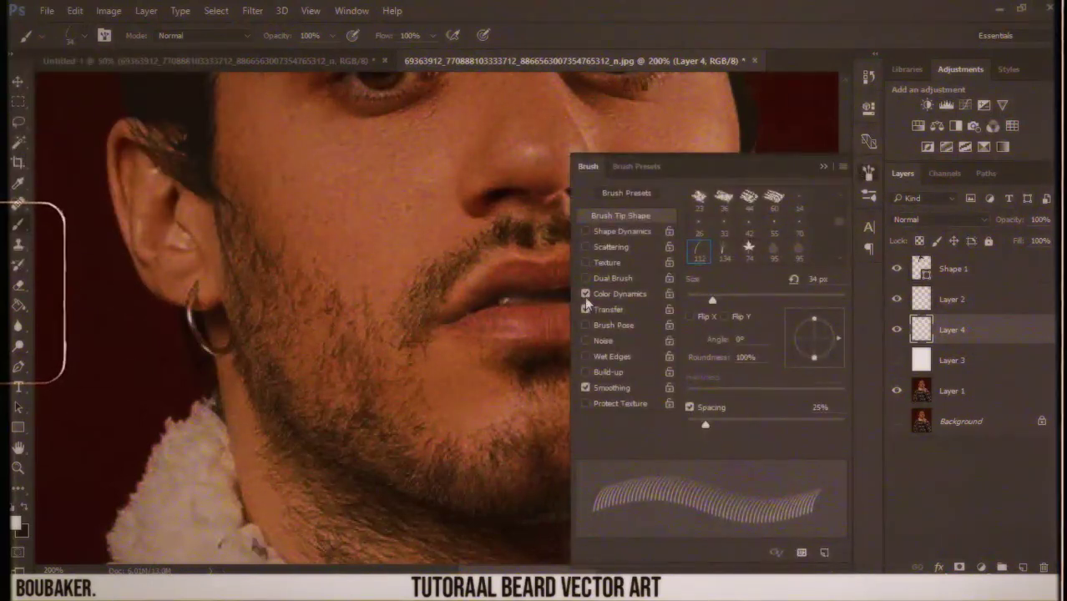
{"action": "left_click_drag", "start_coordinate": [705, 424], "coordinate": [720, 426]}
{"action": "mouse_move", "coordinate": [797, 356]}
{"action": "left_mouse_down"}
{"action": "mouse_move", "coordinate": [823, 346]}
{"action": "mouse_move", "coordinate": [826, 326]}
{"action": "left_mouse_up"}
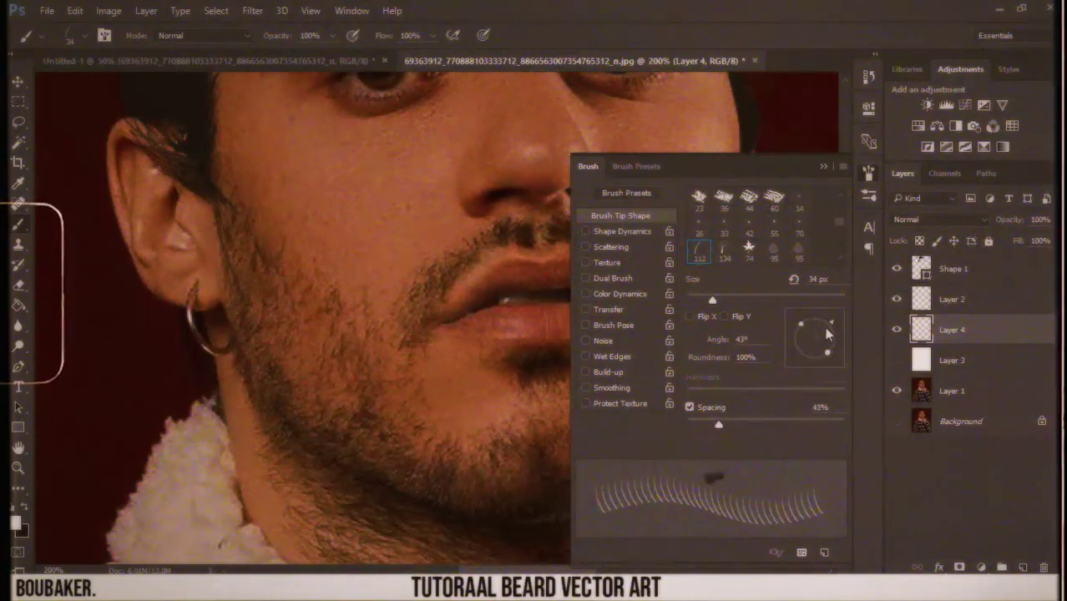
- Enlarge the hair brush to 37 px and increase its spacing to about 79%
{"action": "left_click", "coordinate": [77, 31]}
{"action": "left_click", "coordinate": [107, 88]}
{"action": "left_click", "coordinate": [745, 421]}
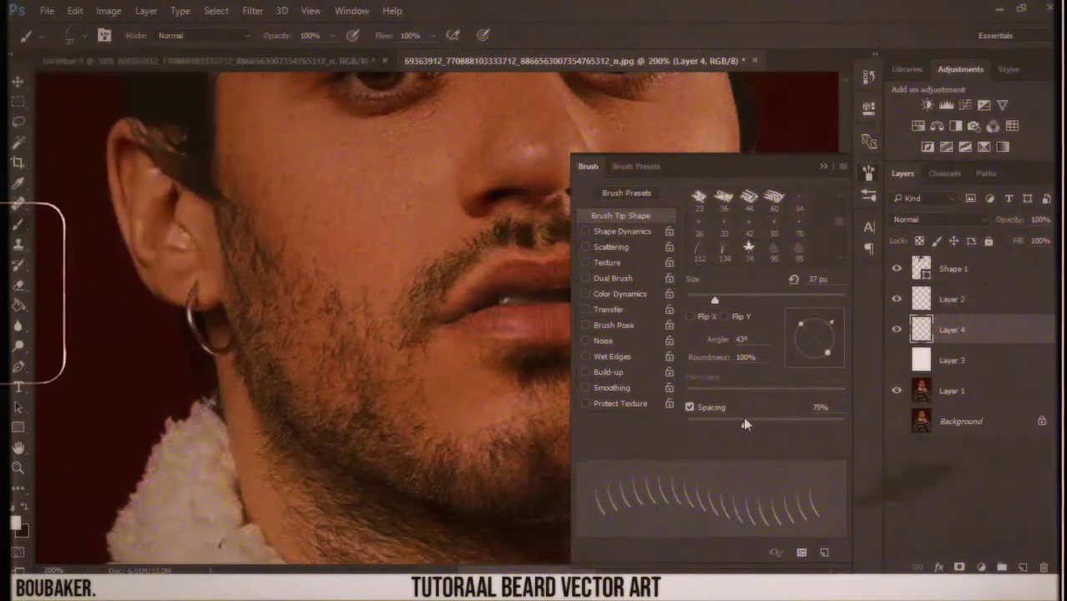
{"action": "left_click_drag", "start_coordinate": [745, 424], "coordinate": [750, 424]}
{"action": "left_click", "coordinate": [823, 166]}
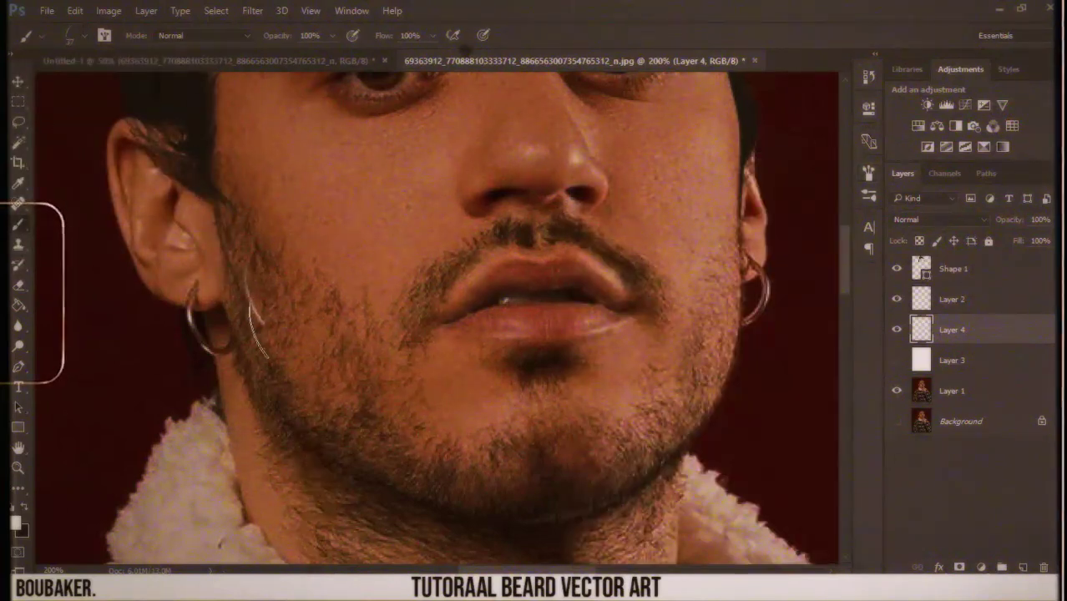
- Set the brush to 18 px with black and paint hair strokes along the sideburn and jawline on the image's left side
{"action": "left_click", "coordinate": [574, 172]}
{"action": "left_click", "coordinate": [447, 184]}
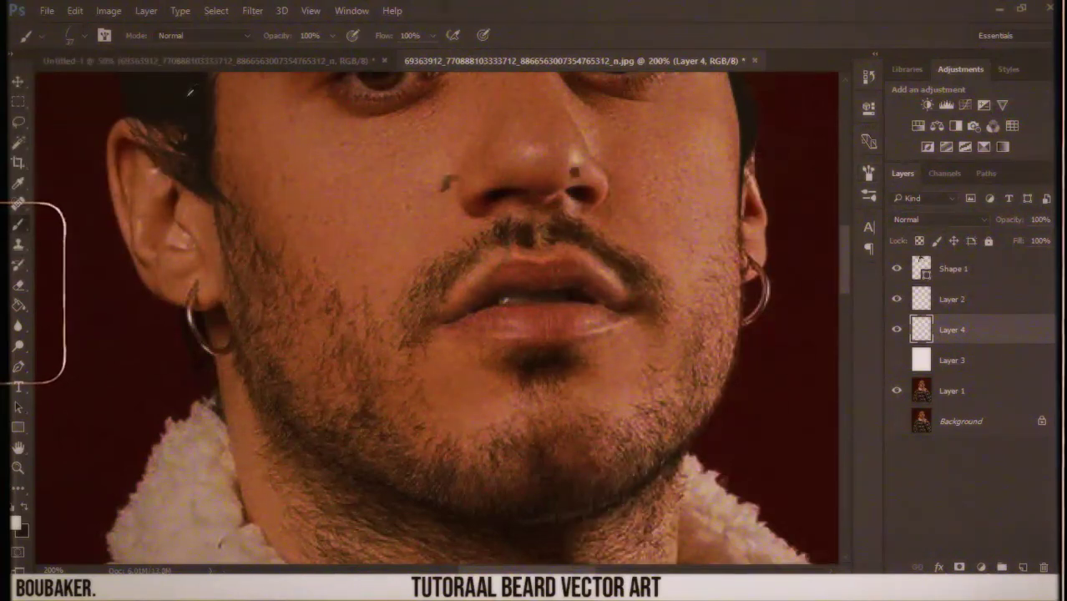
{"action": "left_click", "coordinate": [77, 38]}
{"action": "left_click", "coordinate": [99, 82]}
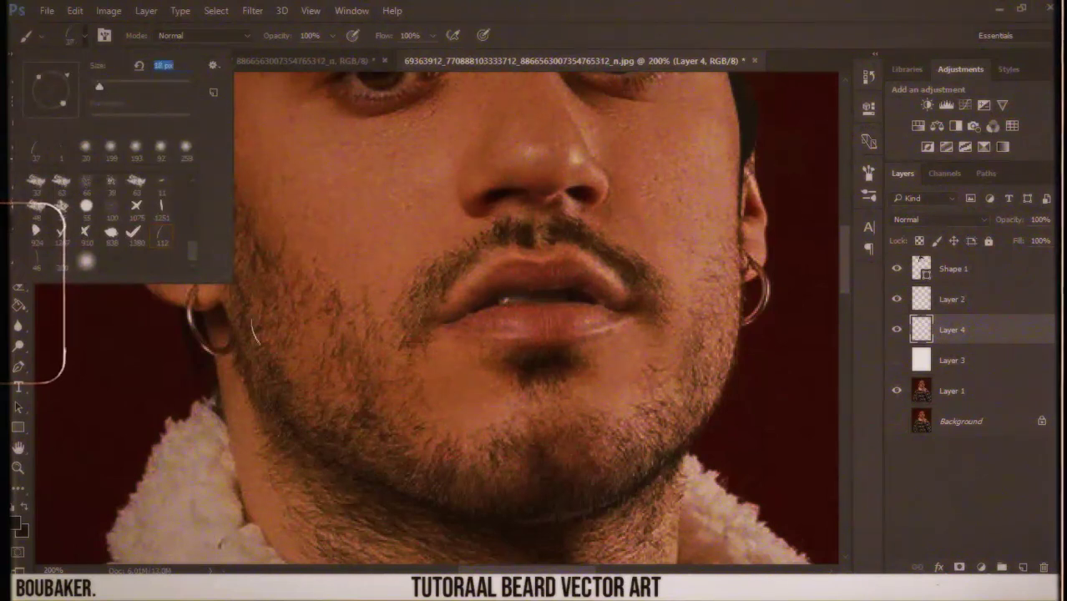
{"action": "left_click", "coordinate": [242, 313]}
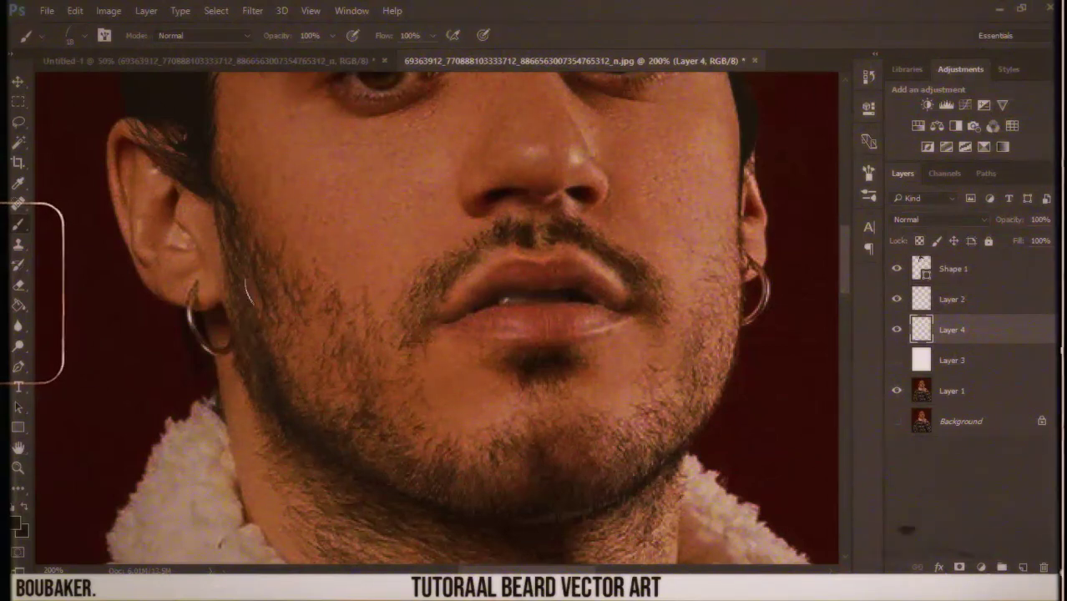
- Re-angle the hair brush, set its size to 29 px and paint longer hairs from the sideburn into the left-side cheek
{"action": "left_click", "coordinate": [84, 36]}
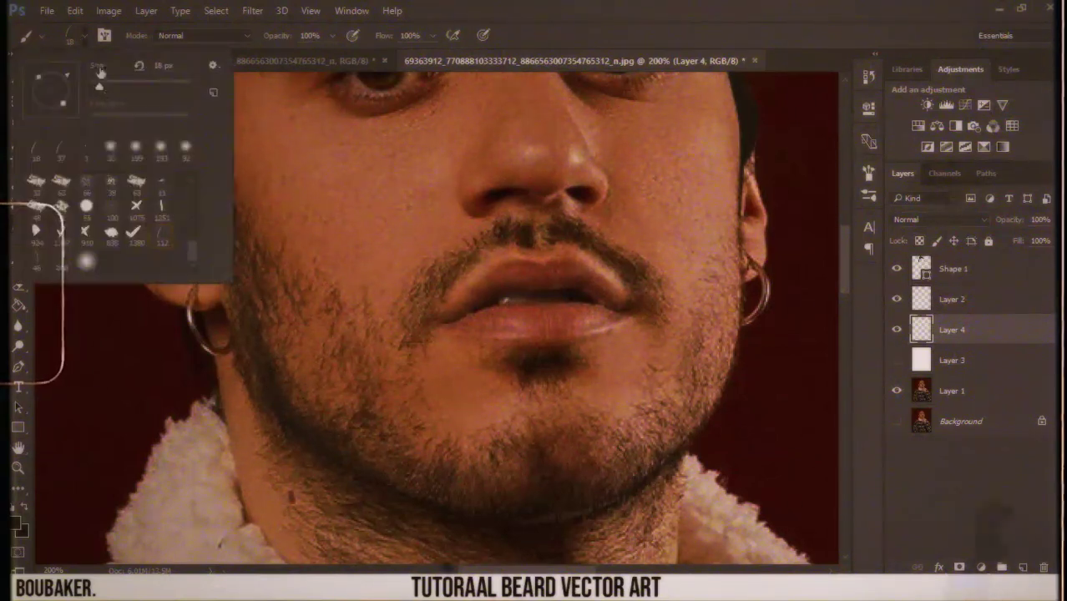
{"action": "left_click_drag", "start_coordinate": [106, 89], "coordinate": [104, 90]}
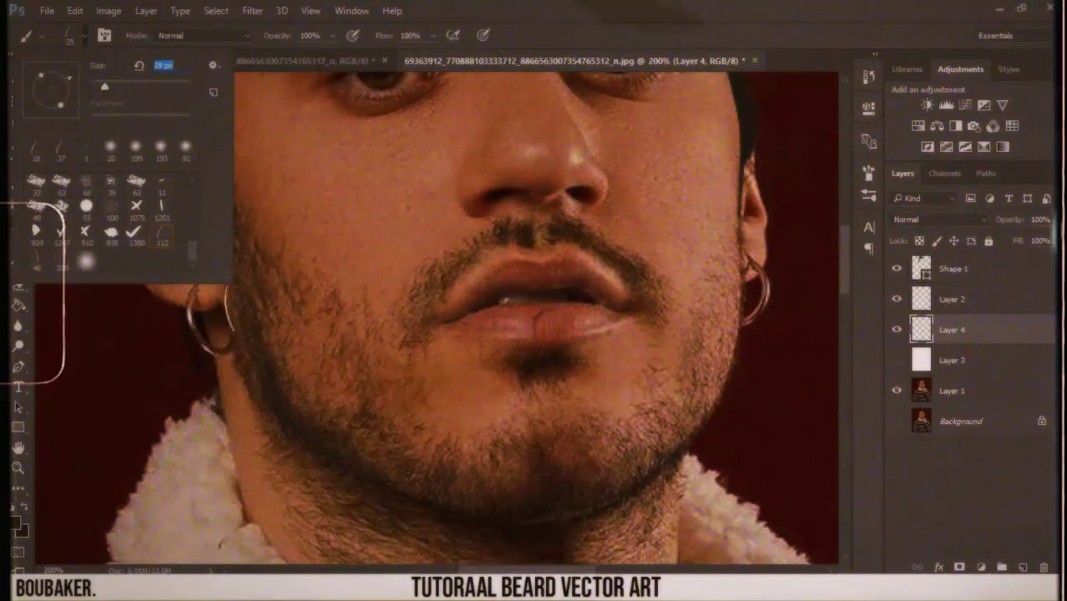
{"action": "left_click", "coordinate": [301, 344]}
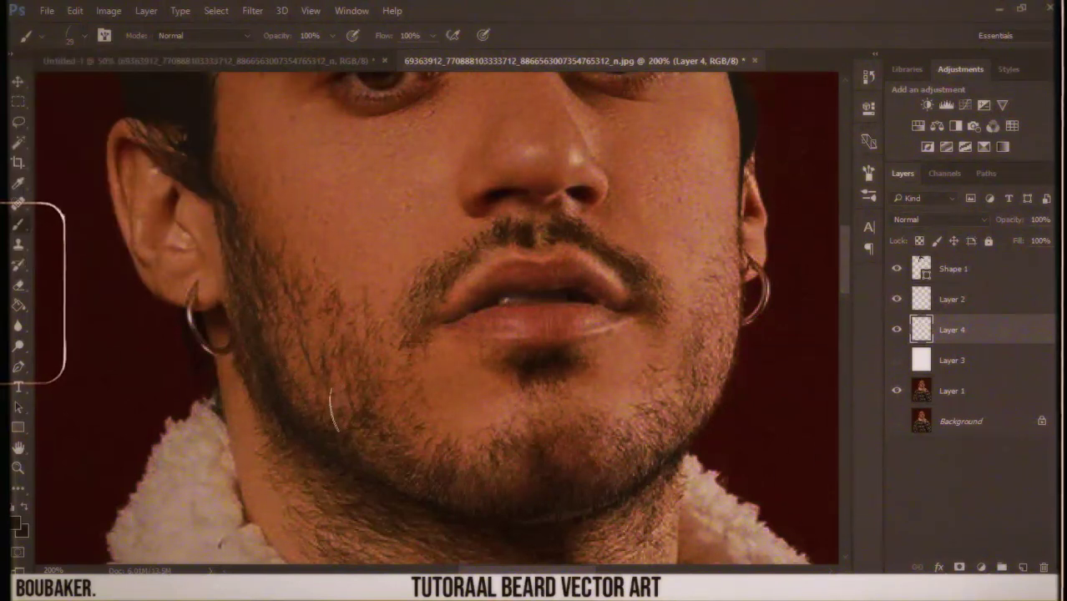
- Reduce Layer 1's opacity to 80% and place a visible copy of the white Layer 3 directly beneath it
{"action": "left_click", "coordinate": [978, 388]}
{"action": "left_click_drag", "start_coordinate": [1002, 223], "coordinate": [1008, 227]}
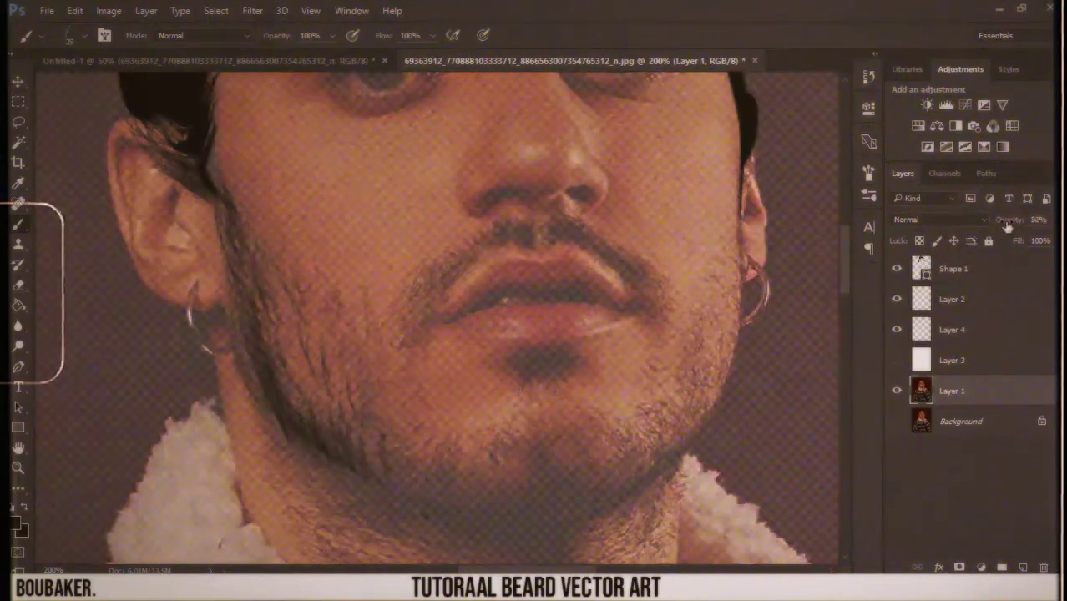
{"action": "left_click_drag", "start_coordinate": [977, 394], "coordinate": [983, 408]}
{"action": "left_click", "coordinate": [896, 421]}
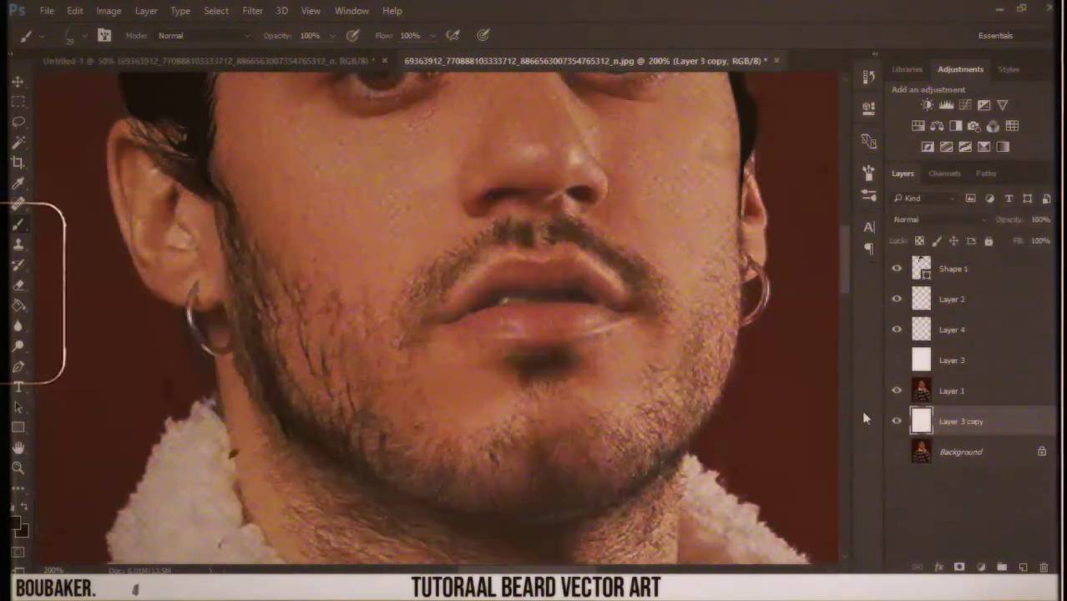
- On Layer 4, set the brush to 18 px and paint beard hairs over the left-side cheek, lower jaw and chin, undoing a bad stroke
{"action": "left_click", "coordinate": [988, 334]}
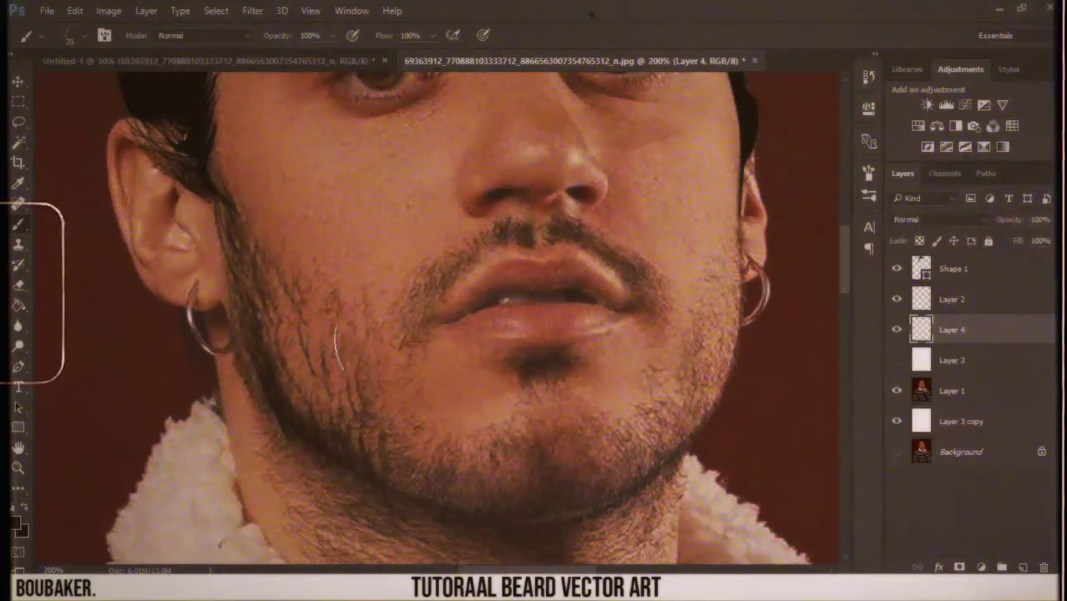
{"action": "left_click", "coordinate": [74, 35]}
{"action": "left_click_drag", "start_coordinate": [107, 86], "coordinate": [98, 87]}
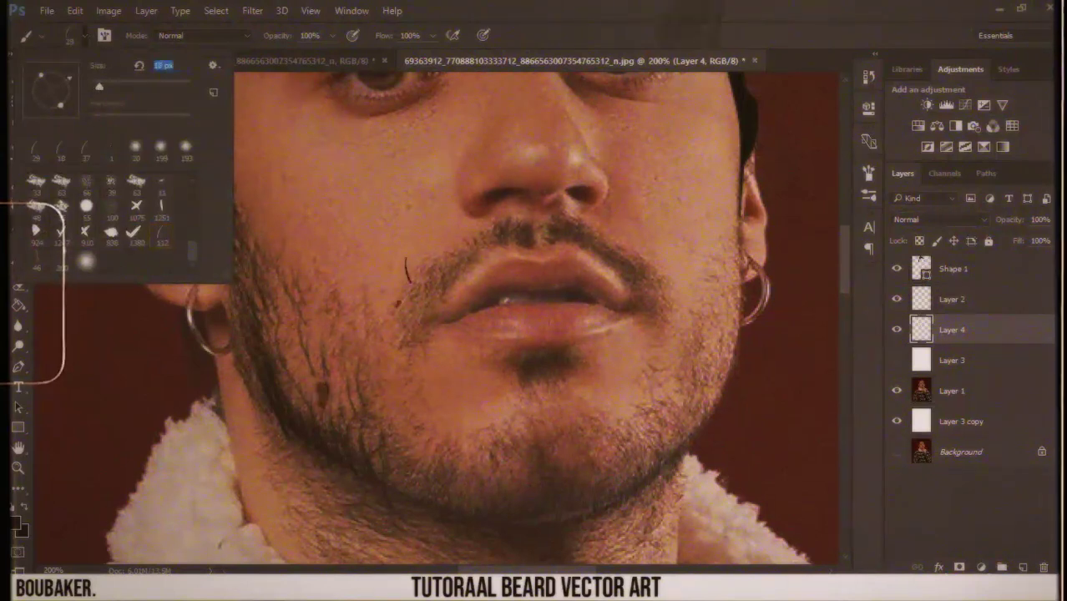
{"action": "key", "text": "Return"}
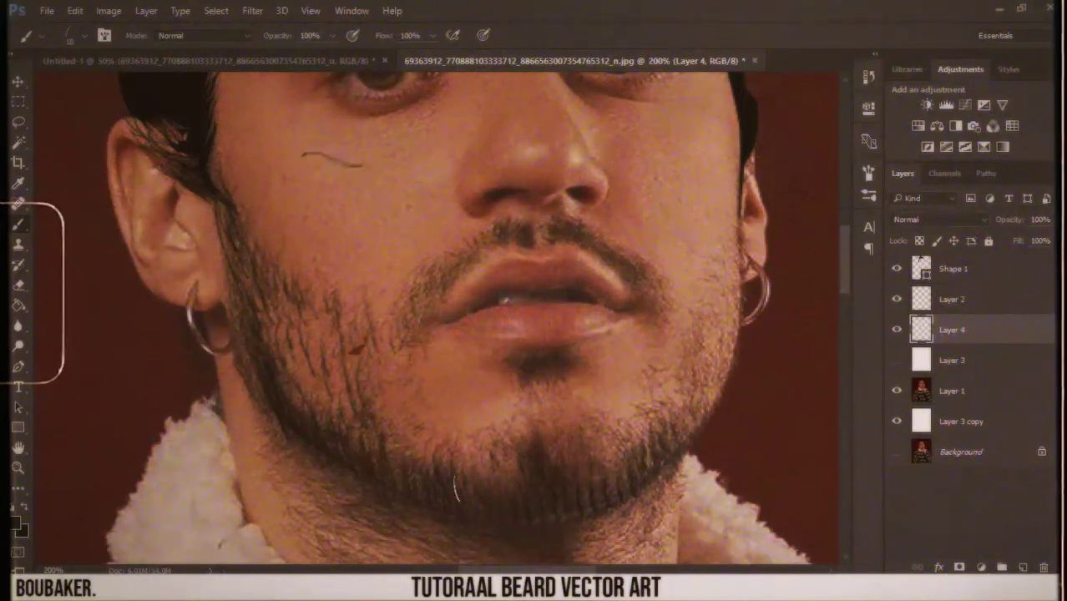
{"action": "key", "text": "ctrl+z"}
- Paint hair strokes from the patch below the lower lip down to the chin and up the right-side jawline to the ear
{"action": "scroll", "coordinate": [522, 493], "scroll_direction": "down", "scroll_amount": 2}
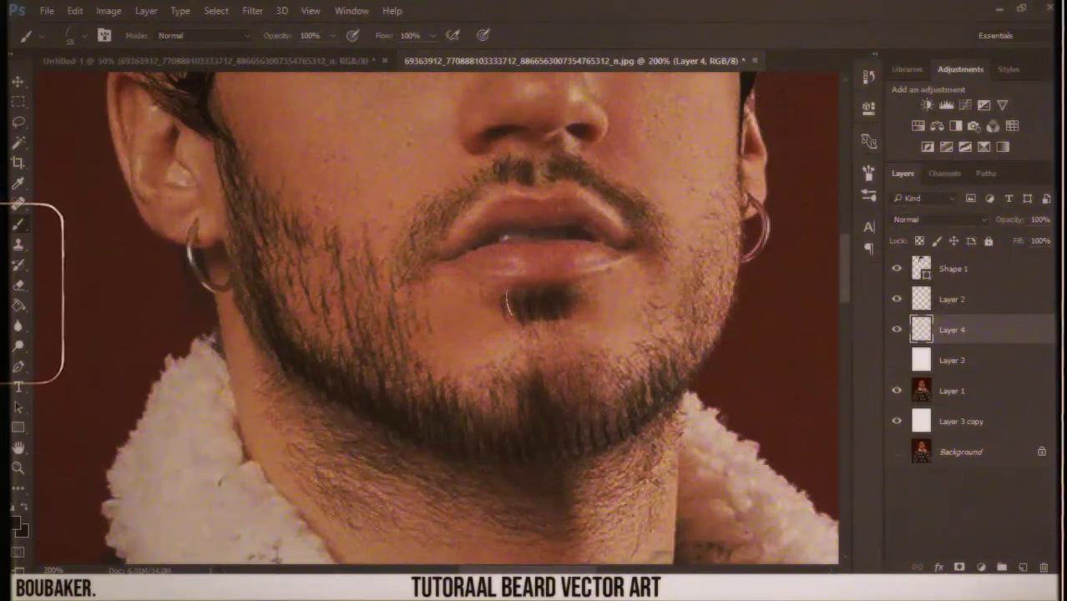
{"action": "left_click_drag", "start_coordinate": [549, 334], "coordinate": [540, 386]}
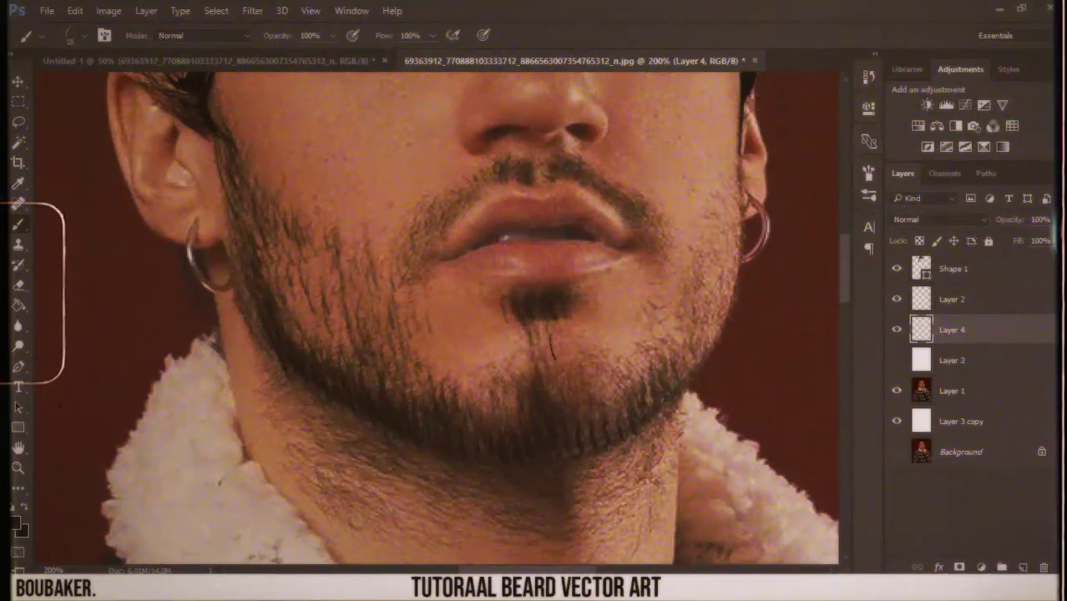
{"action": "left_click_drag", "start_coordinate": [536, 318], "coordinate": [539, 405]}
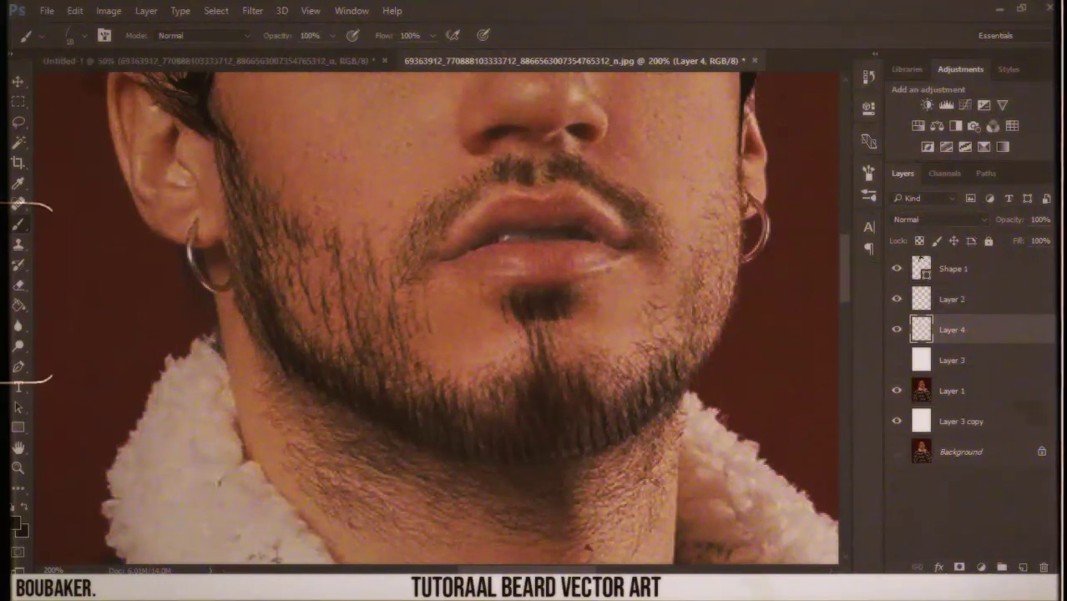
{"action": "left_click_drag", "start_coordinate": [706, 316], "coordinate": [695, 361]}
{"action": "mouse_move", "coordinate": [718, 278]}
{"action": "left_mouse_down"}
{"action": "mouse_move", "coordinate": [702, 334]}
{"action": "mouse_move", "coordinate": [708, 310]}
{"action": "left_mouse_up"}
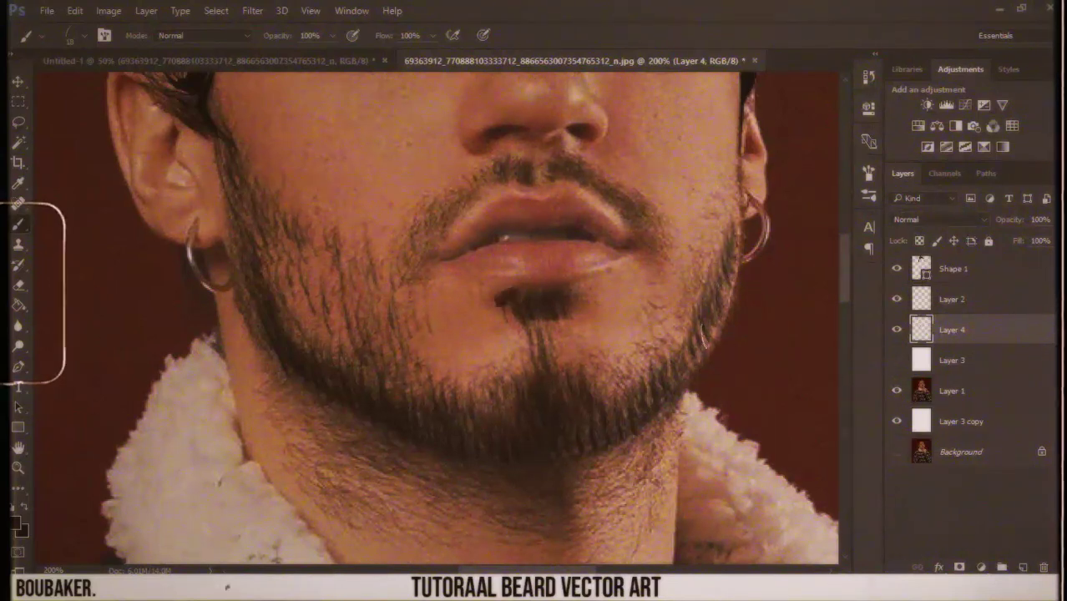
- Rotate the 18 px brush tip and paint hairs in the new direction across both cheeks, around the mouth and over the chin
{"action": "left_click", "coordinate": [88, 34]}
{"action": "left_click_drag", "start_coordinate": [71, 81], "coordinate": [73, 92]}
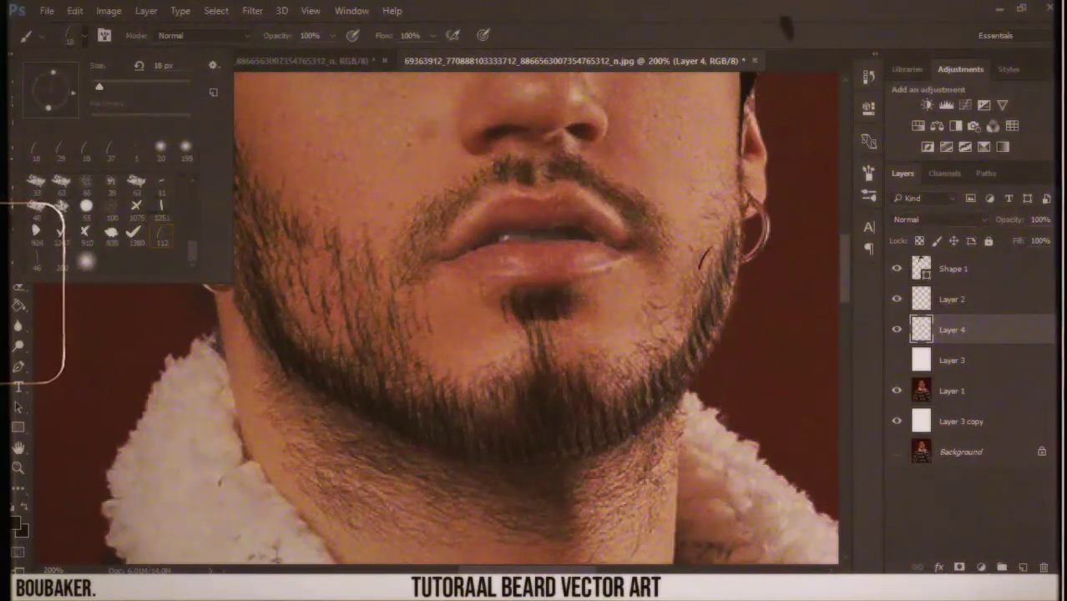
{"action": "key", "text": "Return"}
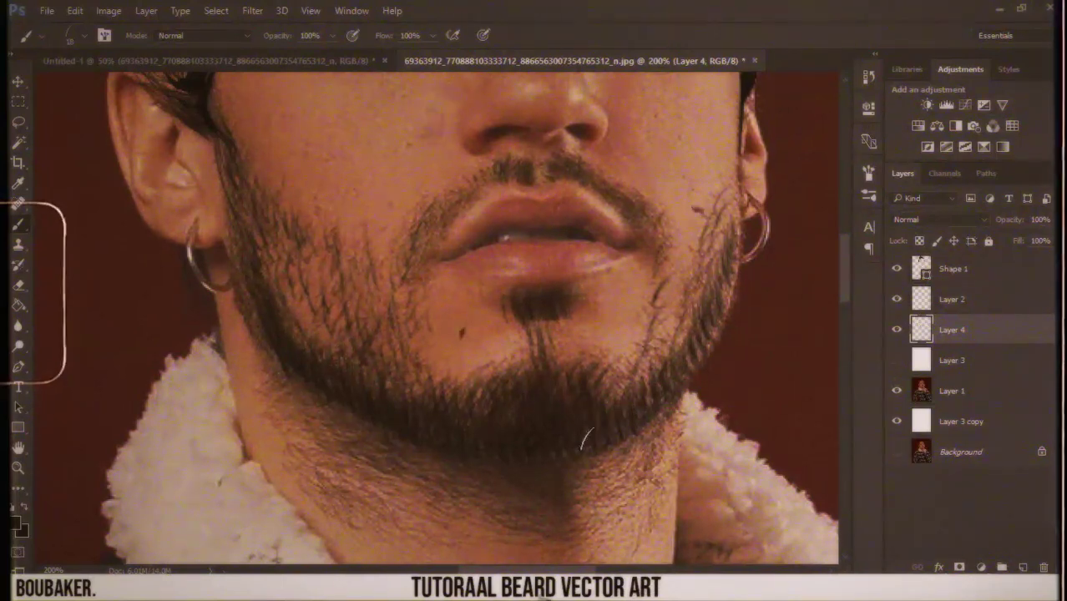
- Switch to the 46 px hair tip at 14 px and paint fine hairs over the moustache, below the lip and on the neck
{"action": "left_click", "coordinate": [67, 37]}
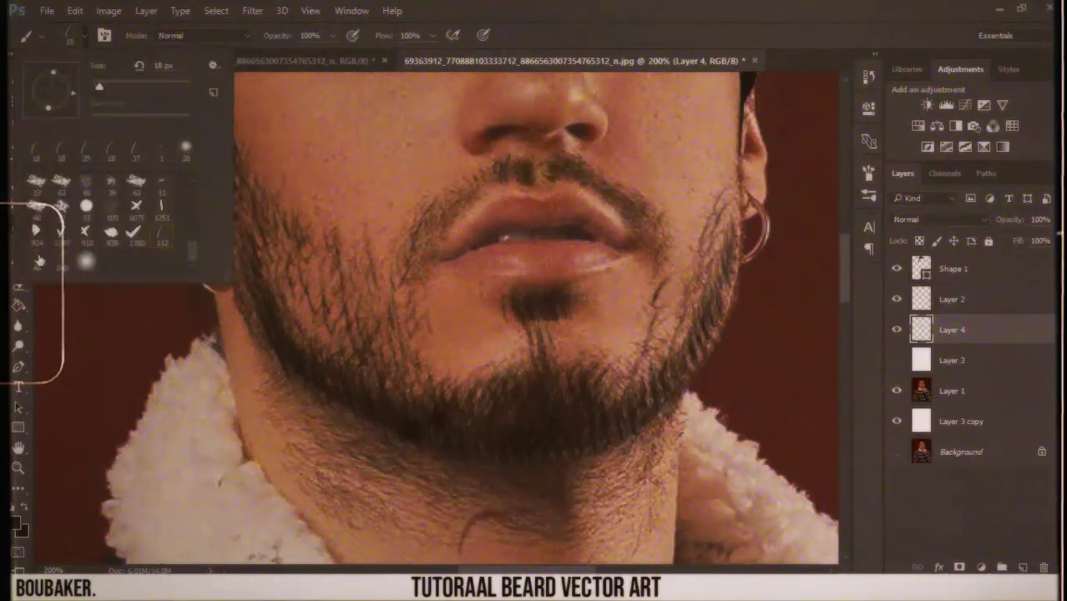
{"action": "key", "text": "Return"}
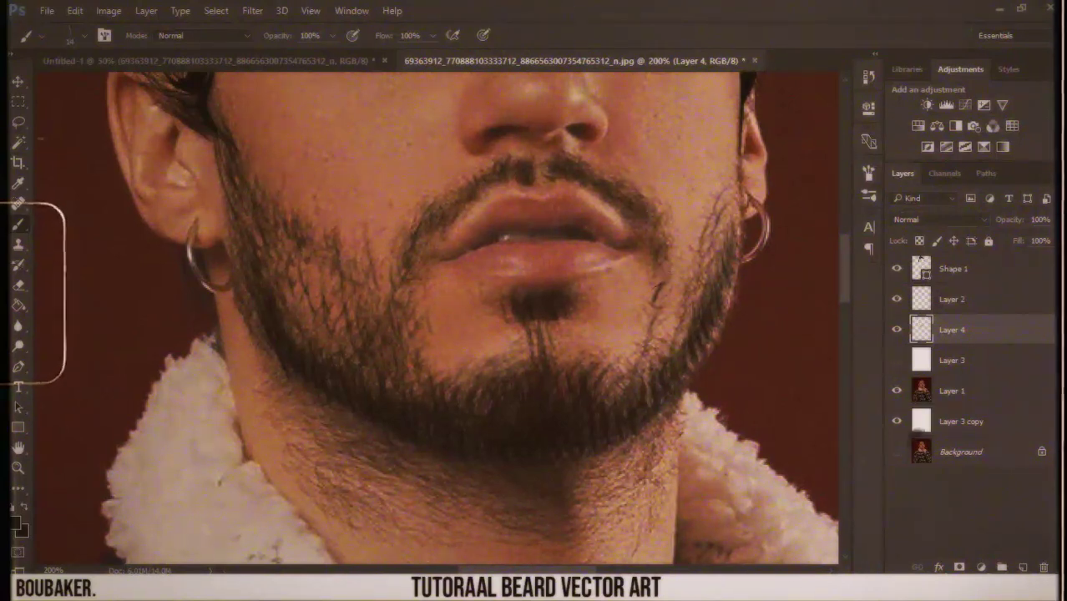
{"action": "scroll", "coordinate": [640, 209], "scroll_direction": "down", "scroll_amount": 3}
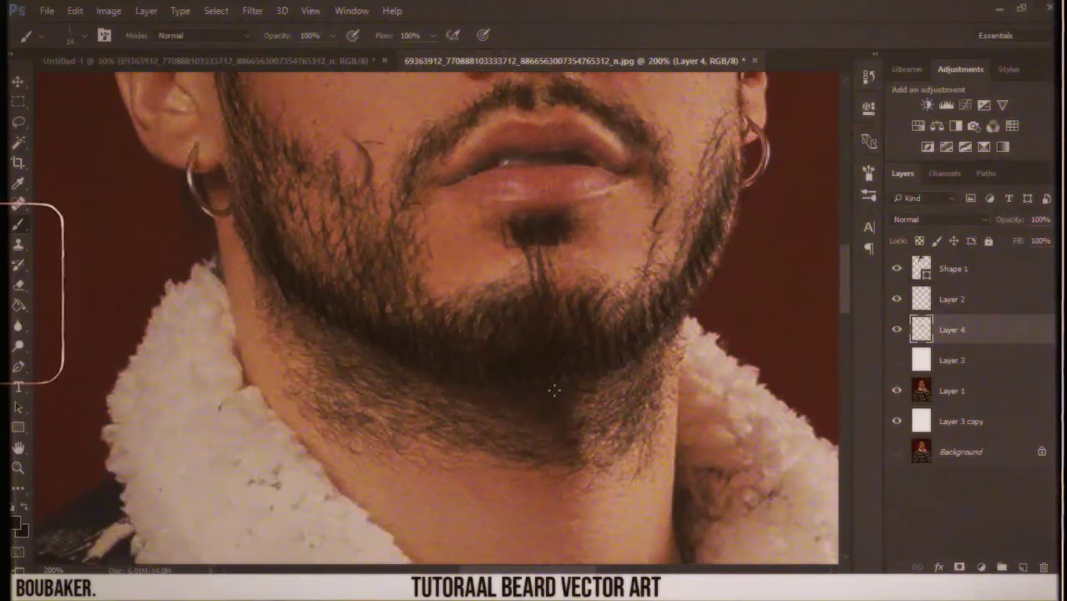
- Hide the photo on Layer 1 temporarily to check the painted beard against white, and show the photo again
{"action": "left_click", "coordinate": [897, 391]}
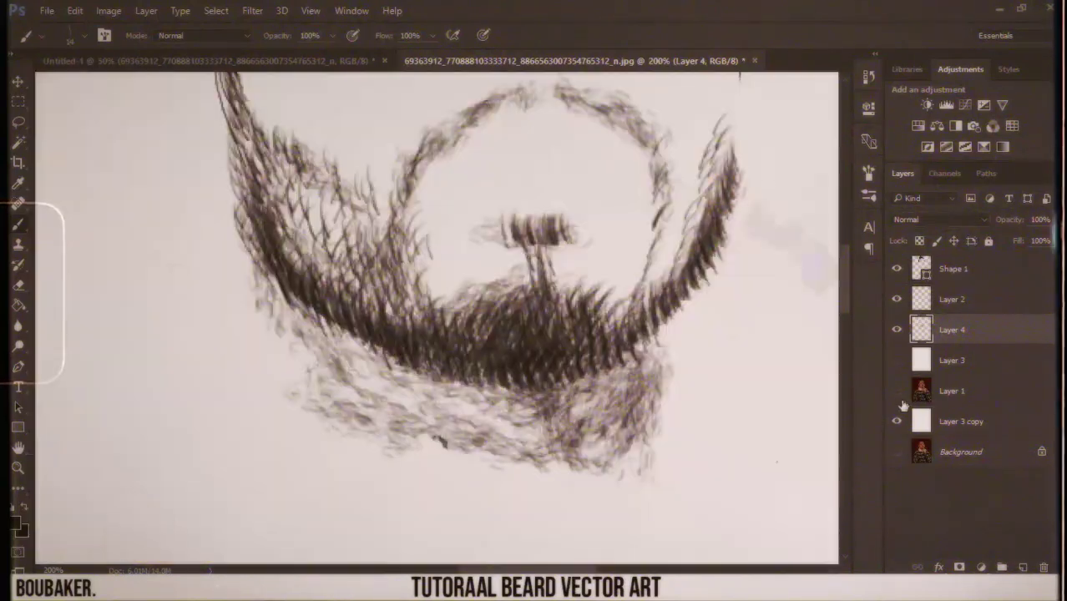
{"action": "key", "text": "ctrl+minus"}
{"action": "key", "text": "ctrl+minus"}
{"action": "key", "text": "ctrl+minus"}
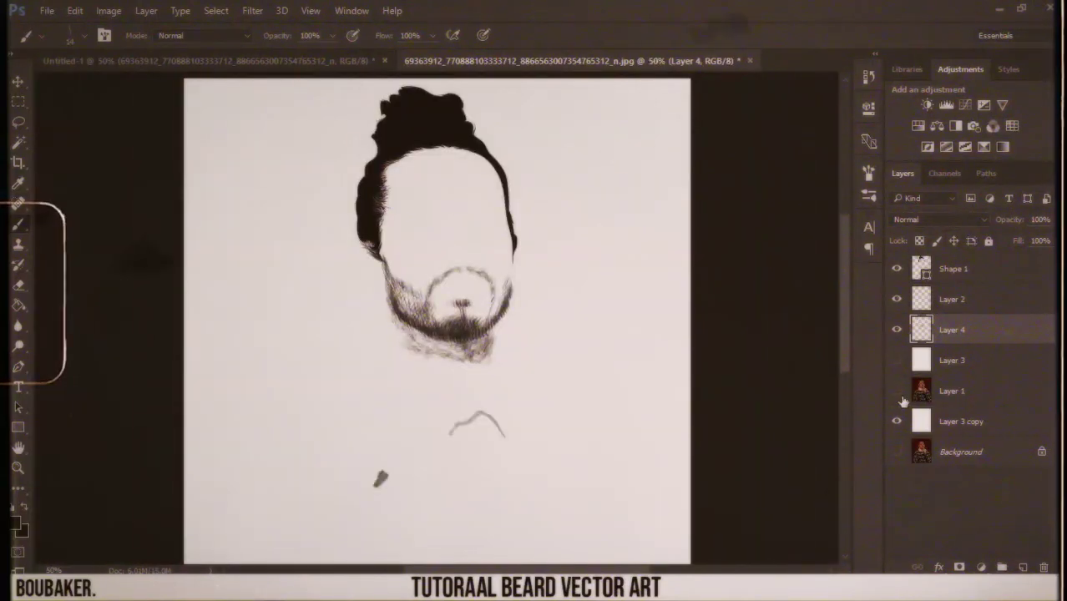
{"action": "key", "text": "ctrl+plus"}
{"action": "key", "text": "ctrl+plus"}
{"action": "left_click", "coordinate": [897, 391]}
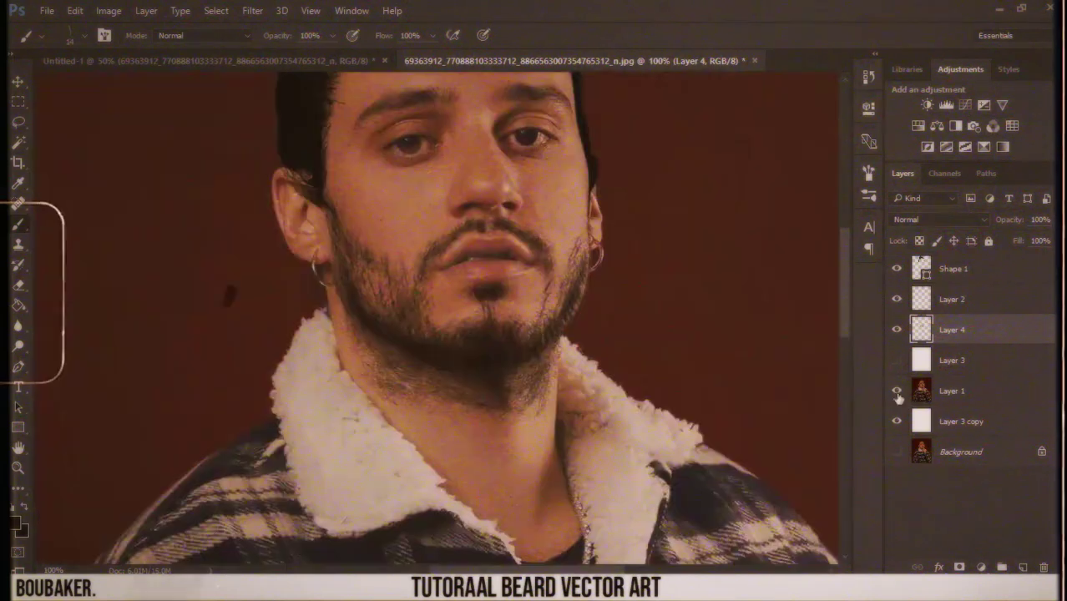
- Set the hair brush to 28 px and thicken the beard under the chin and along the neck
{"action": "left_click", "coordinate": [42, 35]}
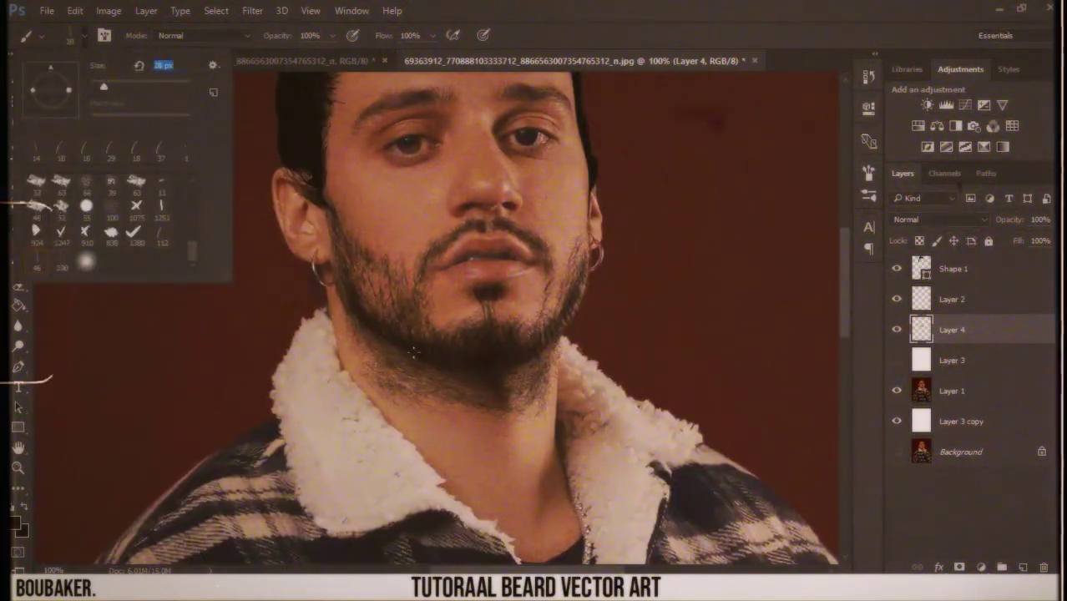
{"action": "key", "text": "Return"}
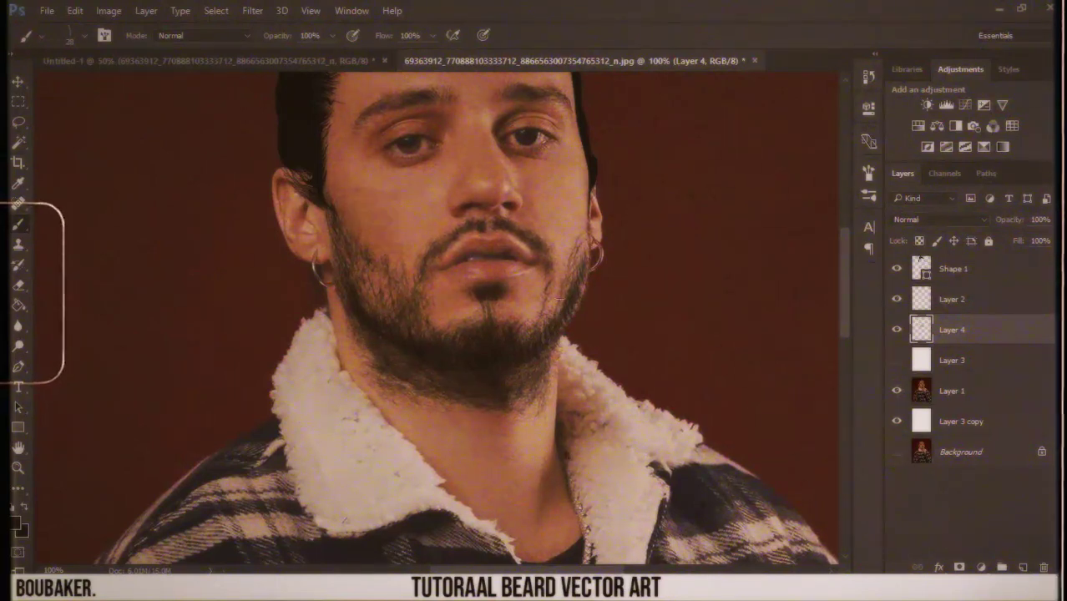
{"action": "key", "text": "ctrl+plus"}
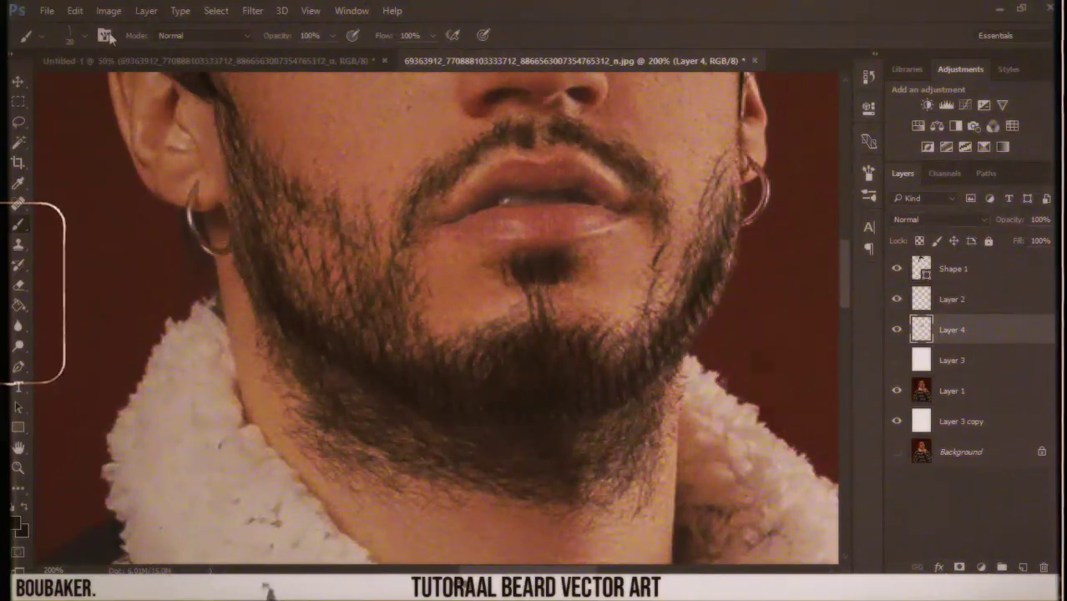
- Hide the photo on Layer 1 and review the thickened beard on white at full and closer views
{"action": "left_click", "coordinate": [897, 390]}
{"action": "key", "text": "ctrl+minus"}
{"action": "key", "text": "ctrl+minus"}
{"action": "key", "text": "ctrl+minus"}
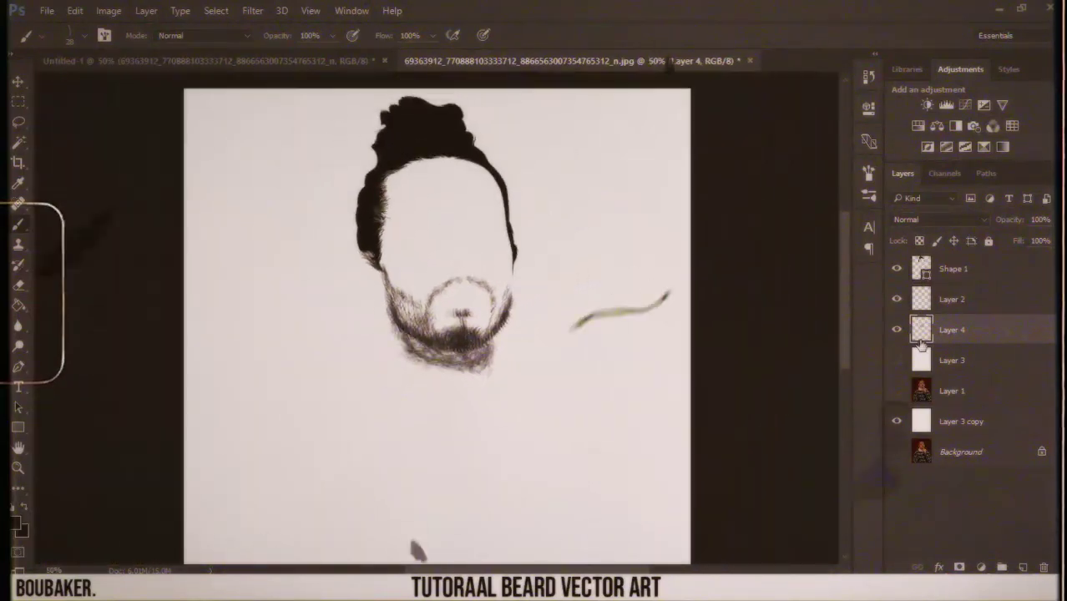
{"action": "key", "text": "ctrl+plus"}
{"action": "key", "text": "ctrl+plus"}
- Choose the 66 px speckled brush tip, turn off its Scattering, Dual Brush and Transfer options, and set the spacing to 15%
{"action": "left_click", "coordinate": [71, 36]}
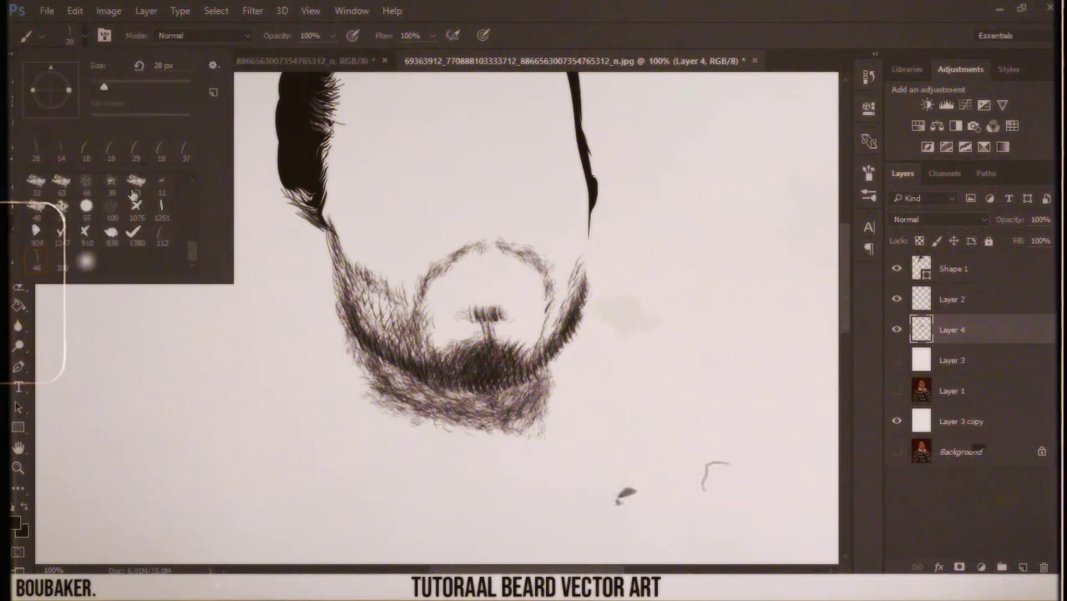
{"action": "left_click", "coordinate": [86, 182]}
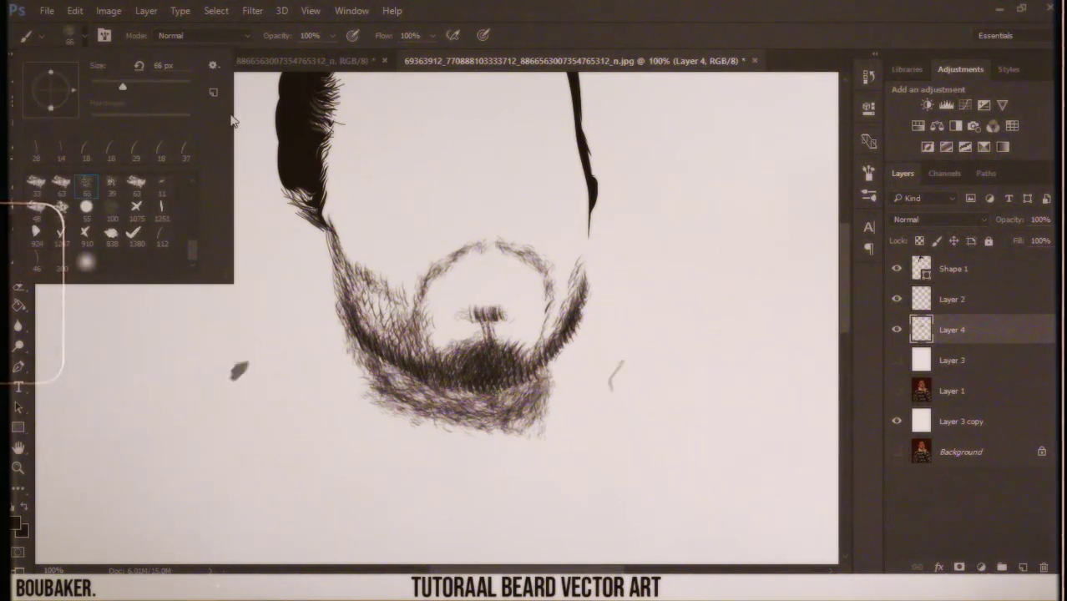
{"action": "left_click", "coordinate": [868, 174]}
{"action": "left_click", "coordinate": [585, 247]}
{"action": "left_click", "coordinate": [585, 278]}
{"action": "left_click", "coordinate": [585, 309]}
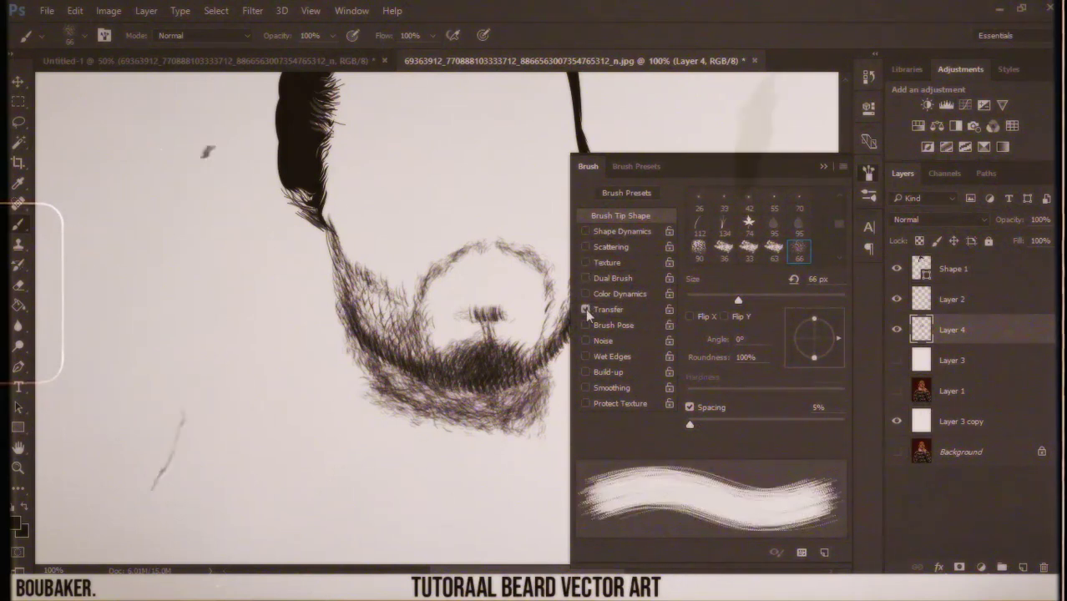
{"action": "left_click", "coordinate": [585, 309]}
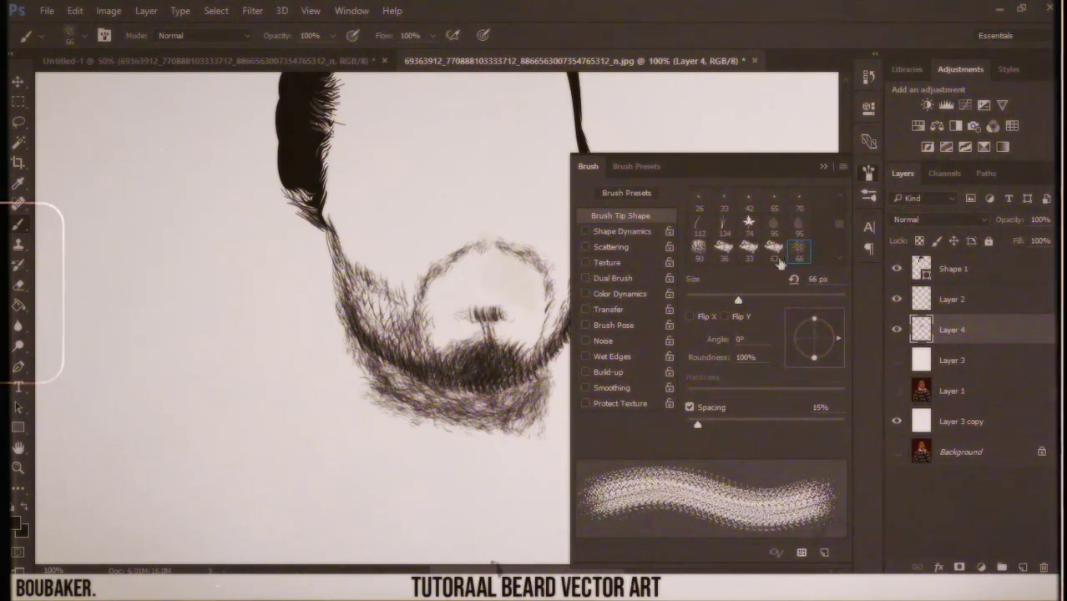
{"action": "left_click", "coordinate": [823, 166]}
- Reduce the speckled brush to 51 px and darken the beard on the chin and along the jaw
{"action": "left_click", "coordinate": [70, 35]}
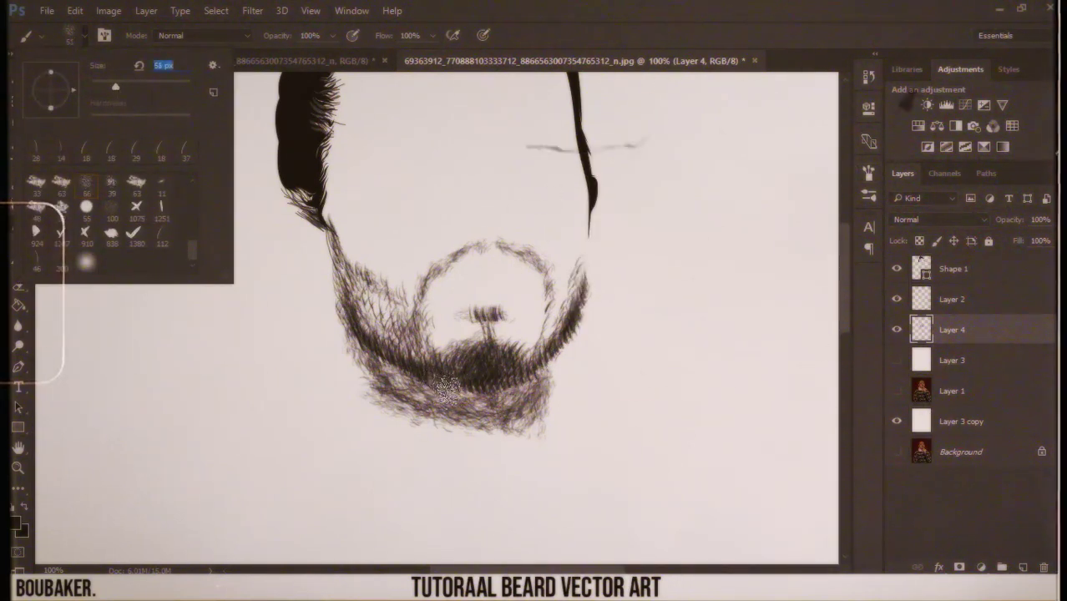
{"action": "mouse_move", "coordinate": [487, 374]}
{"action": "left_mouse_down"}
{"action": "mouse_move", "coordinate": [442, 372]}
{"action": "mouse_move", "coordinate": [495, 376]}
{"action": "left_mouse_up"}
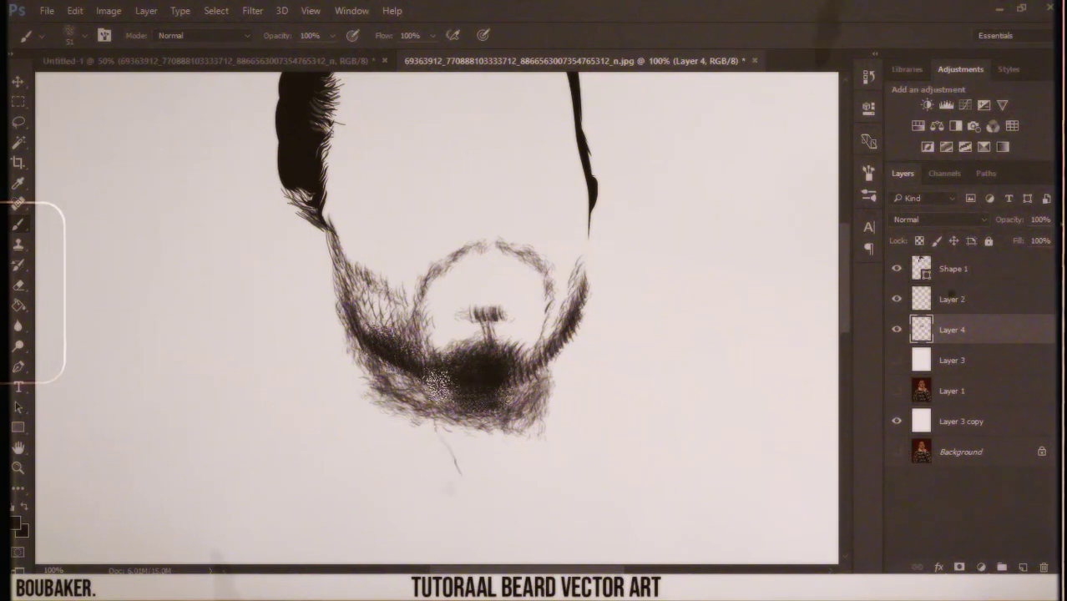
{"action": "key", "text": "ctrl+minus"}
{"action": "key", "text": "ctrl+minus"}
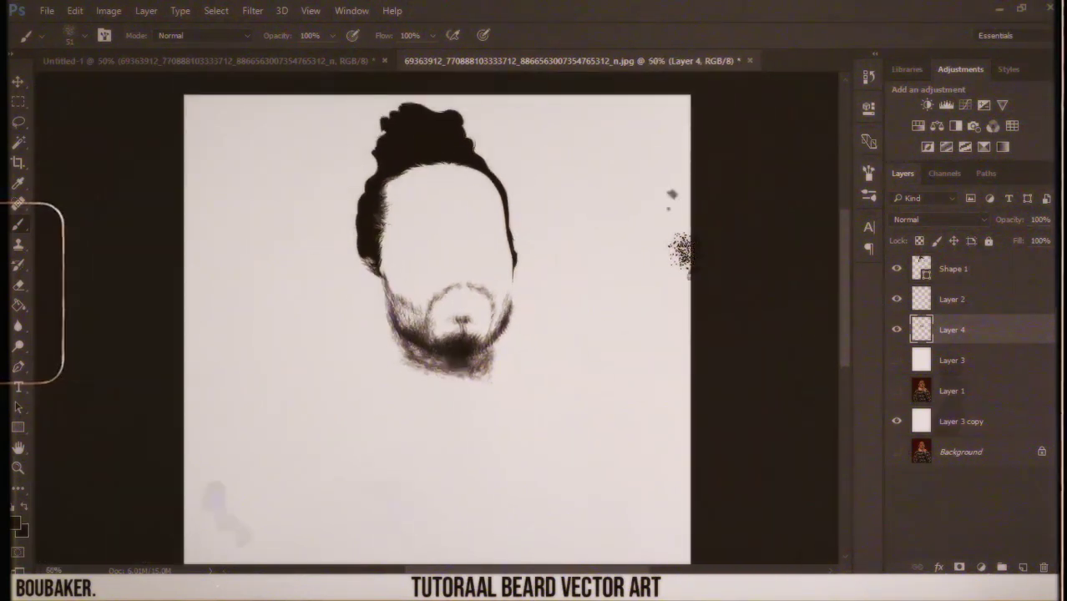
{"action": "key", "text": "ctrl+plus"}
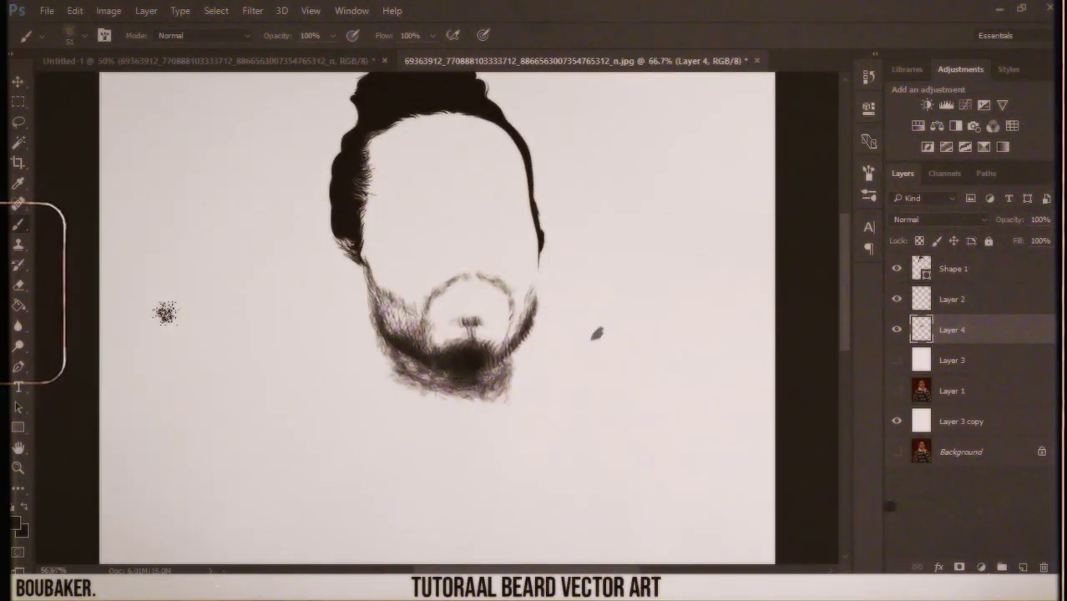
- Fade the beard on the cheek using a soft 64 px Eraser at 45% opacity
{"action": "left_click", "coordinate": [20, 284]}
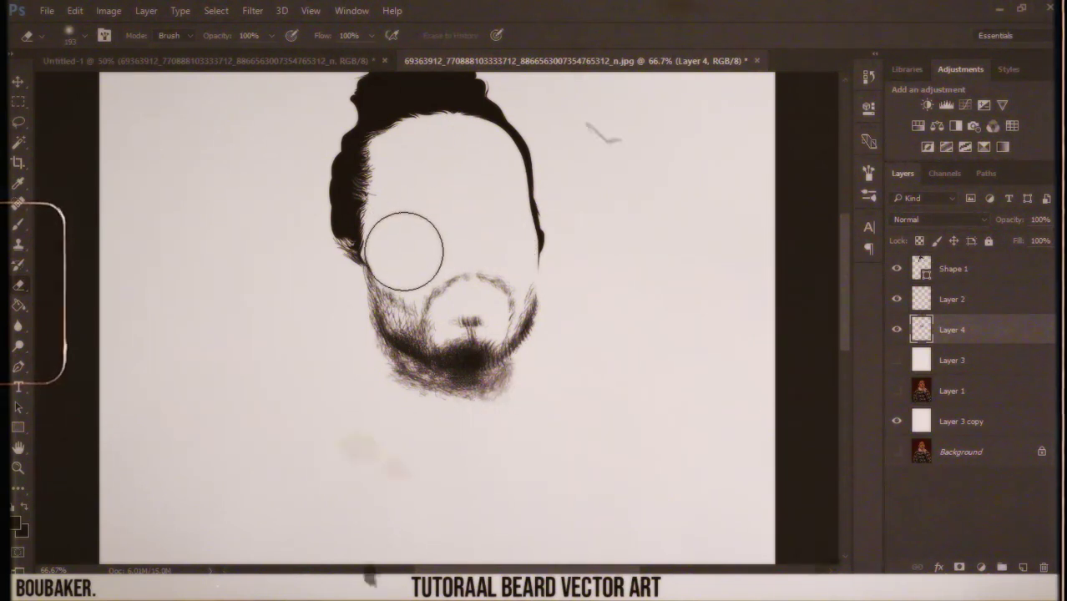
{"action": "key", "text": "ctrl+plus"}
{"action": "left_click", "coordinate": [77, 35]}
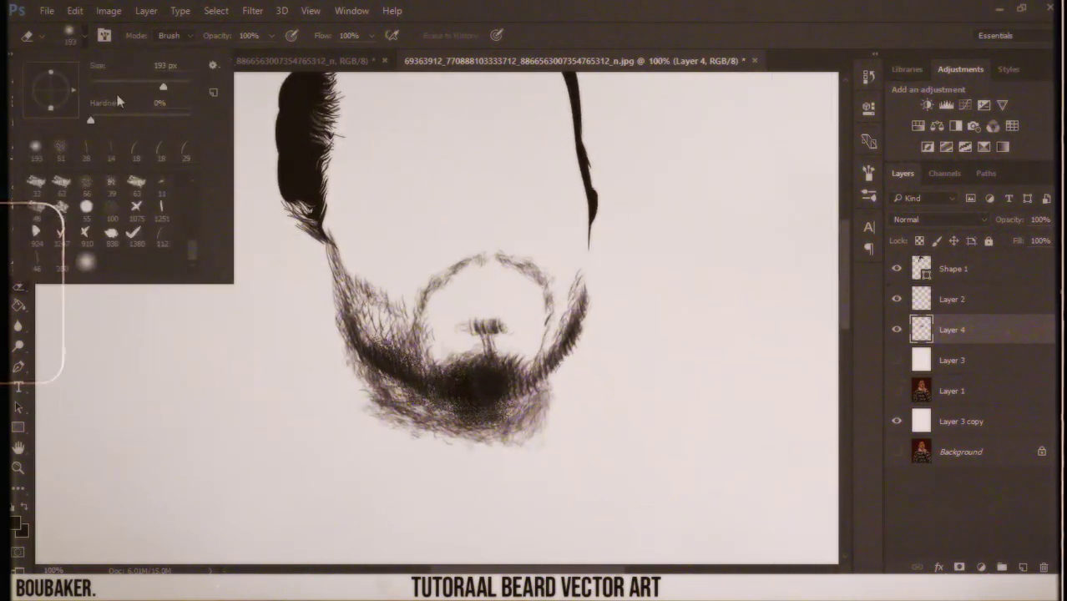
{"action": "left_click", "coordinate": [271, 36]}
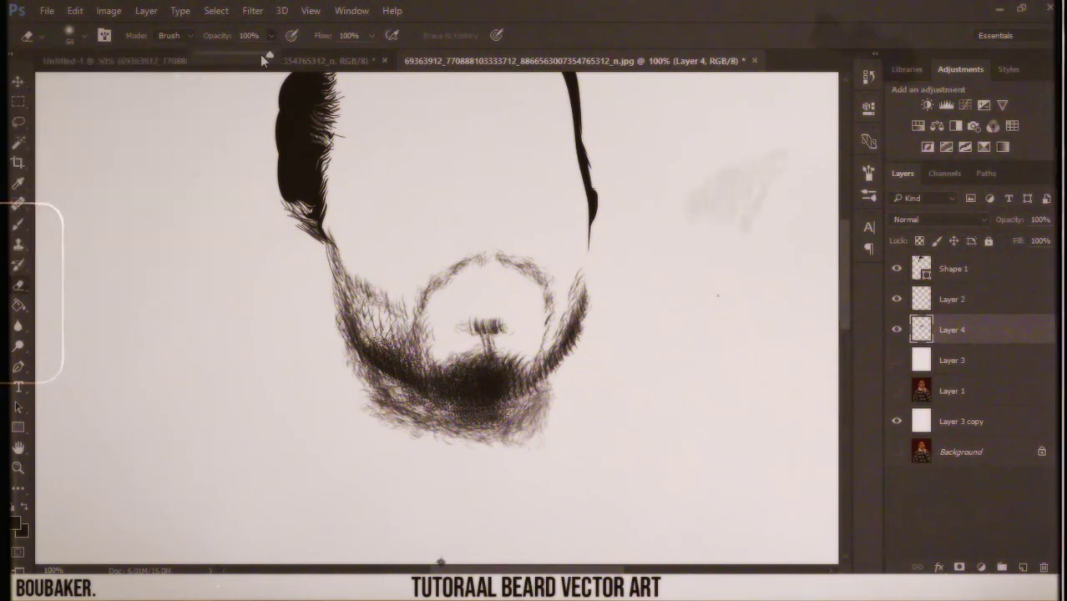
{"action": "left_click_drag", "start_coordinate": [260, 54], "coordinate": [230, 54]}
{"action": "mouse_move", "coordinate": [401, 337]}
{"action": "left_mouse_down"}
{"action": "mouse_move", "coordinate": [364, 305]}
{"action": "mouse_move", "coordinate": [390, 332]}
{"action": "mouse_move", "coordinate": [385, 300]}
{"action": "left_mouse_up"}
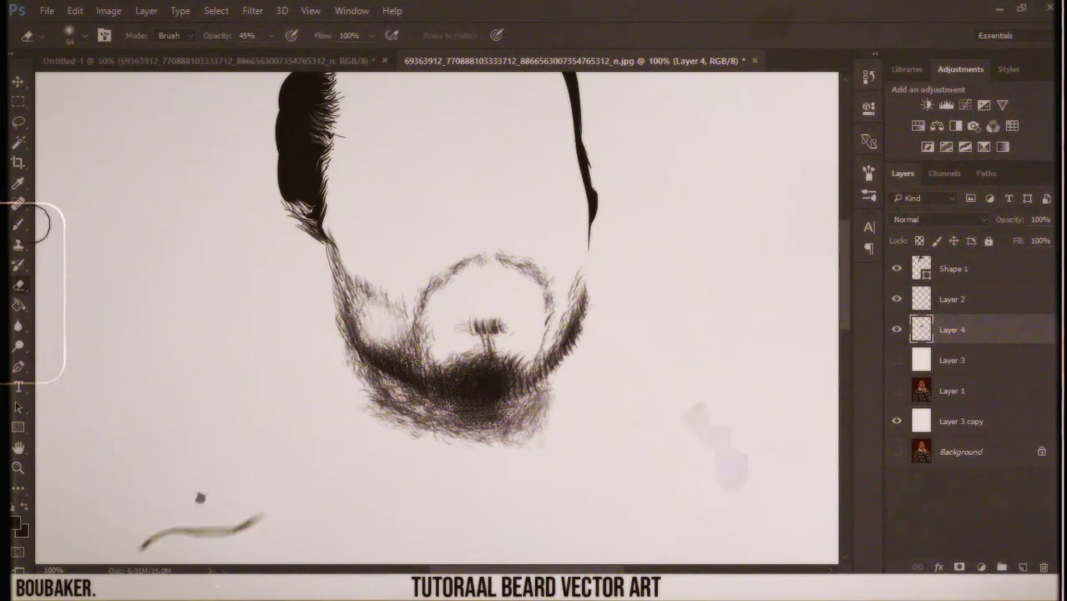
- Stipple the lower cheek and jaw with the 51 px speckled brush, undoing an unwanted stroke
{"action": "key", "text": "b"}
{"action": "left_click_drag", "start_coordinate": [388, 340], "coordinate": [369, 312]}
{"action": "key", "text": "ctrl+z"}
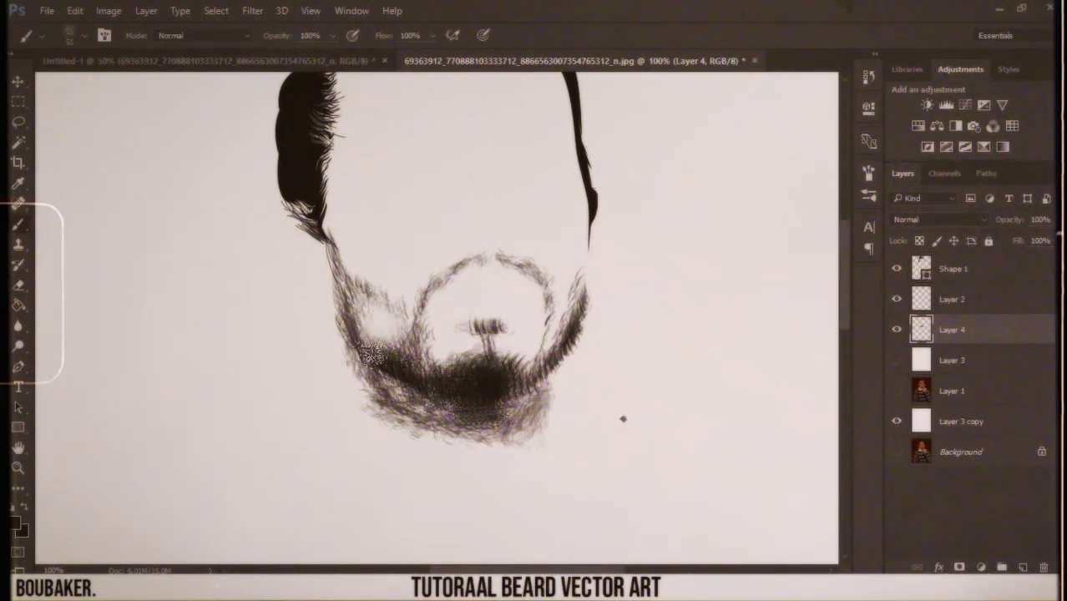
- Switch to the 28 px hair tip and reduce its size to 14 px
{"action": "left_click", "coordinate": [67, 37]}
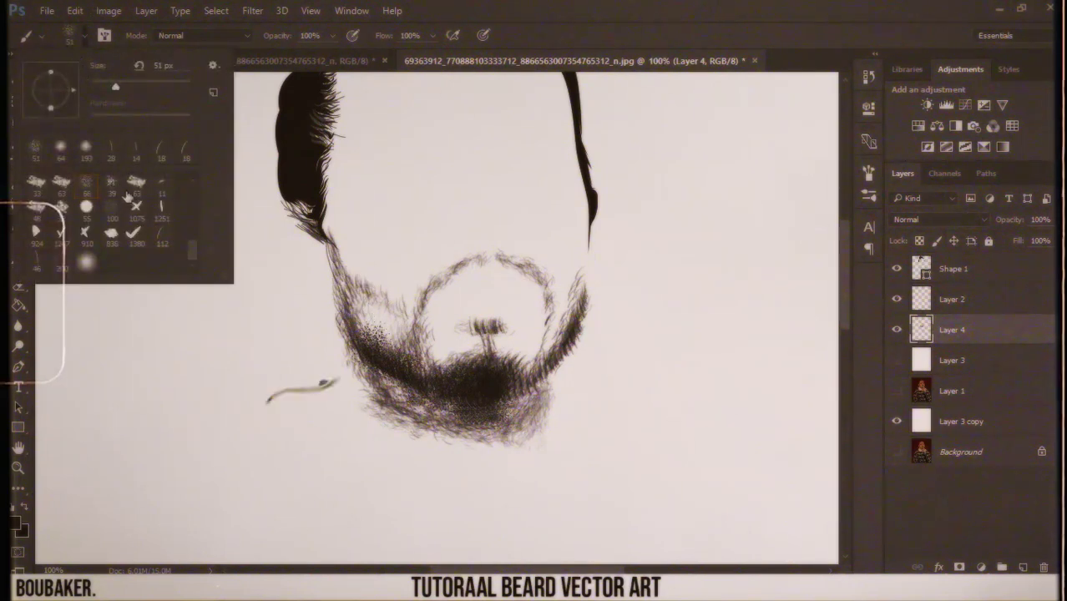
{"action": "left_click", "coordinate": [360, 313]}
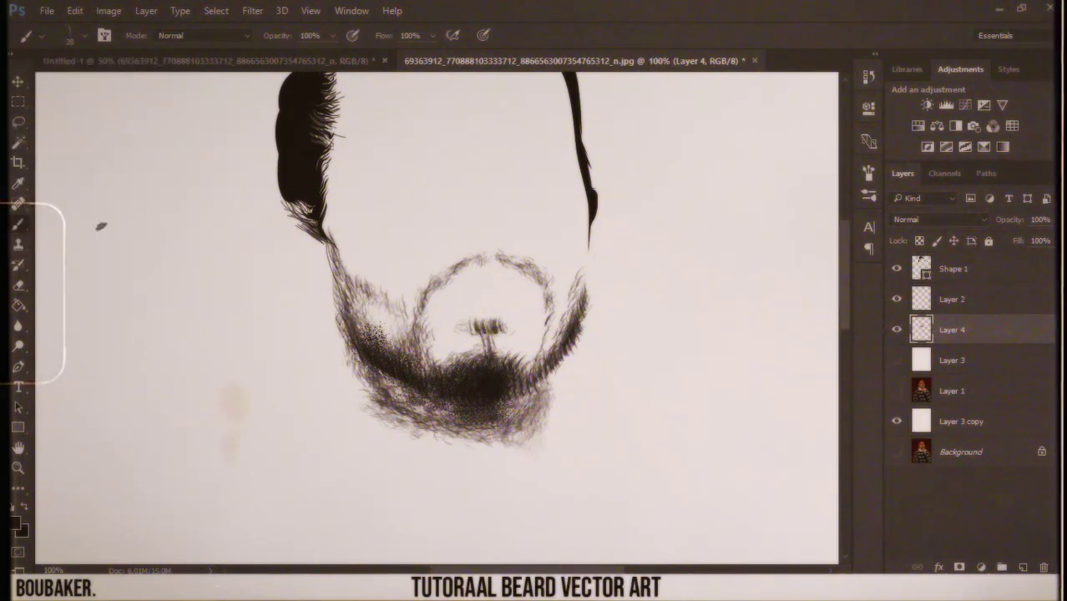
{"action": "left_click_drag", "start_coordinate": [190, 517], "coordinate": [297, 497]}
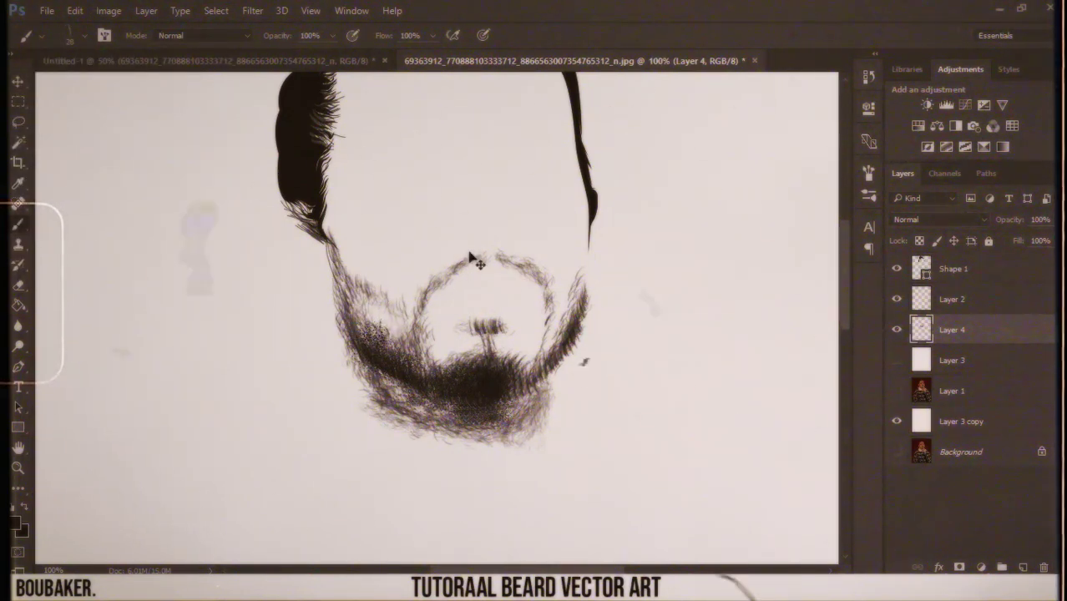
{"action": "scroll", "coordinate": [470, 258], "scroll_direction": "down", "scroll_amount": 2}
{"action": "scroll", "coordinate": [470, 259], "scroll_direction": "up", "scroll_amount": 4}
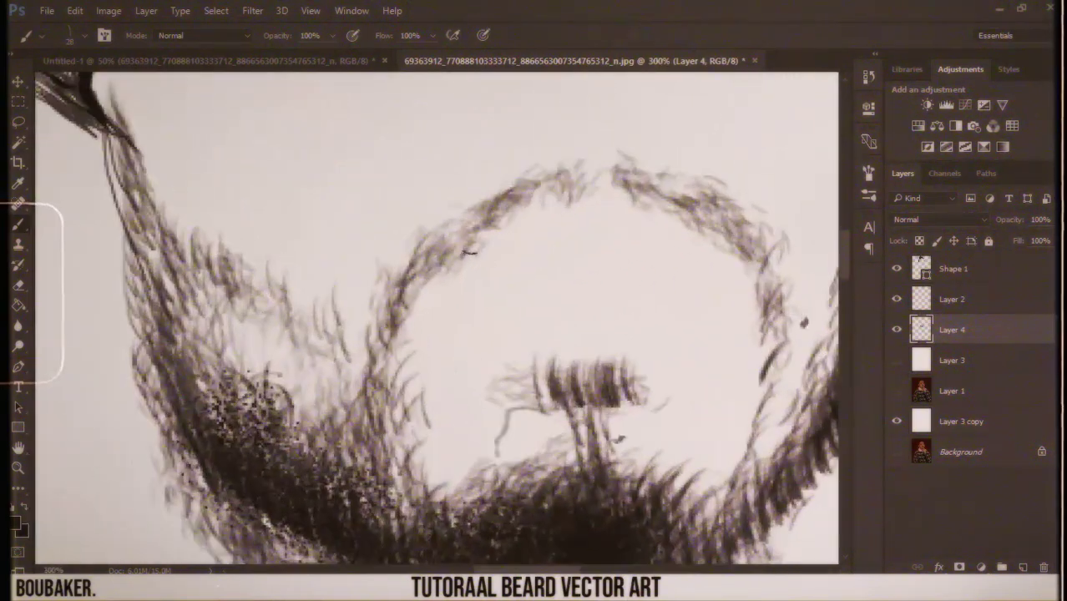
{"action": "right_click", "coordinate": [120, 99]}
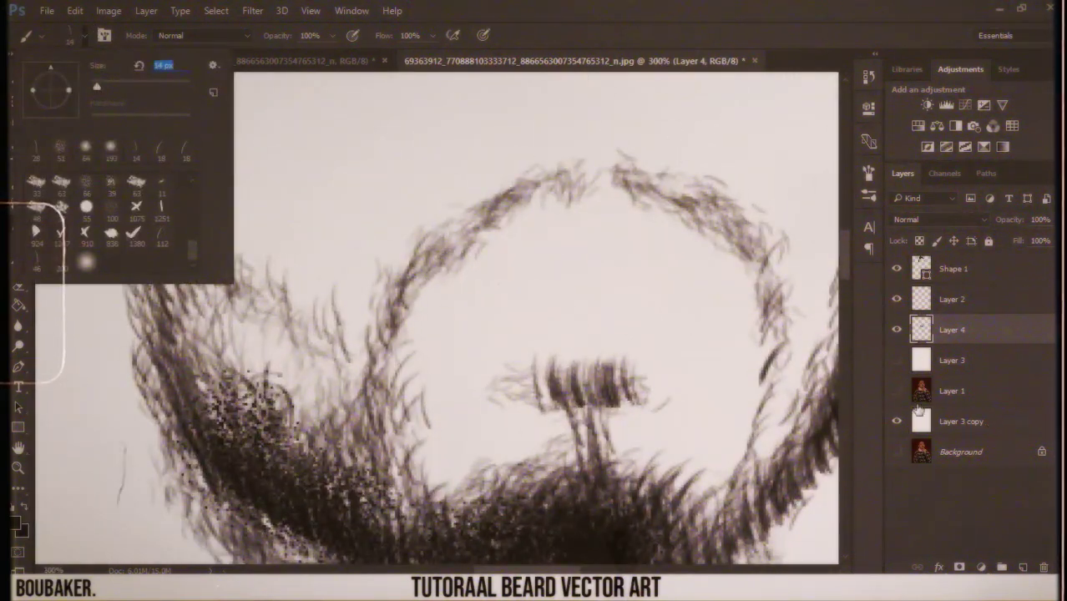
- Show the photo on Layer 1, outline the patch below the lip down to the chin with a Pen path, and make it a selection
{"action": "left_click", "coordinate": [897, 390]}
{"action": "left_click", "coordinate": [18, 366]}
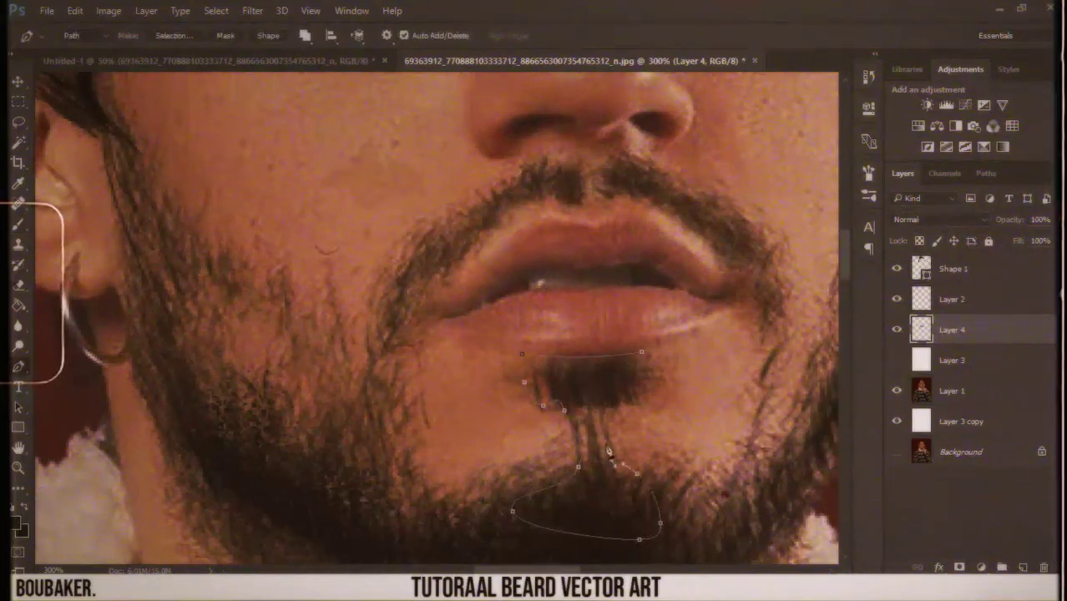
{"action": "left_click", "coordinate": [167, 38]}
{"action": "left_click", "coordinate": [622, 160]}
- Fill the selected area below the lip and on the chin with the 51 px speckled brush, and deselect it
{"action": "key", "text": "b"}
{"action": "left_click", "coordinate": [75, 38]}
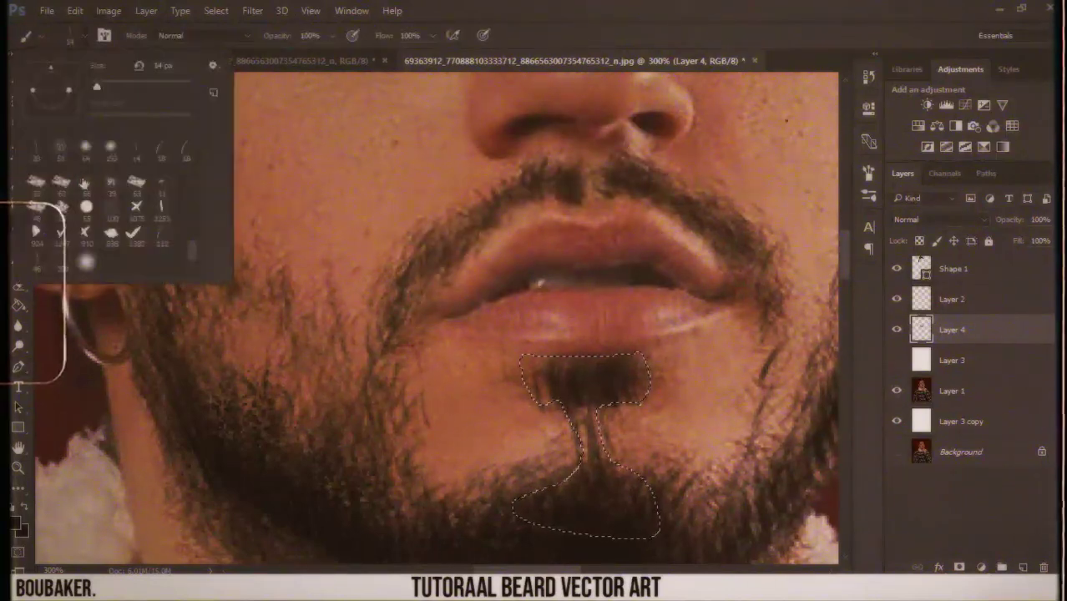
{"action": "left_click", "coordinate": [61, 148]}
{"action": "mouse_move", "coordinate": [584, 351]}
{"action": "left_mouse_down"}
{"action": "mouse_move", "coordinate": [578, 371]}
{"action": "mouse_move", "coordinate": [603, 378]}
{"action": "mouse_move", "coordinate": [588, 372]}
{"action": "left_mouse_up"}
{"action": "scroll", "coordinate": [611, 526], "scroll_direction": "down", "scroll_amount": 2}
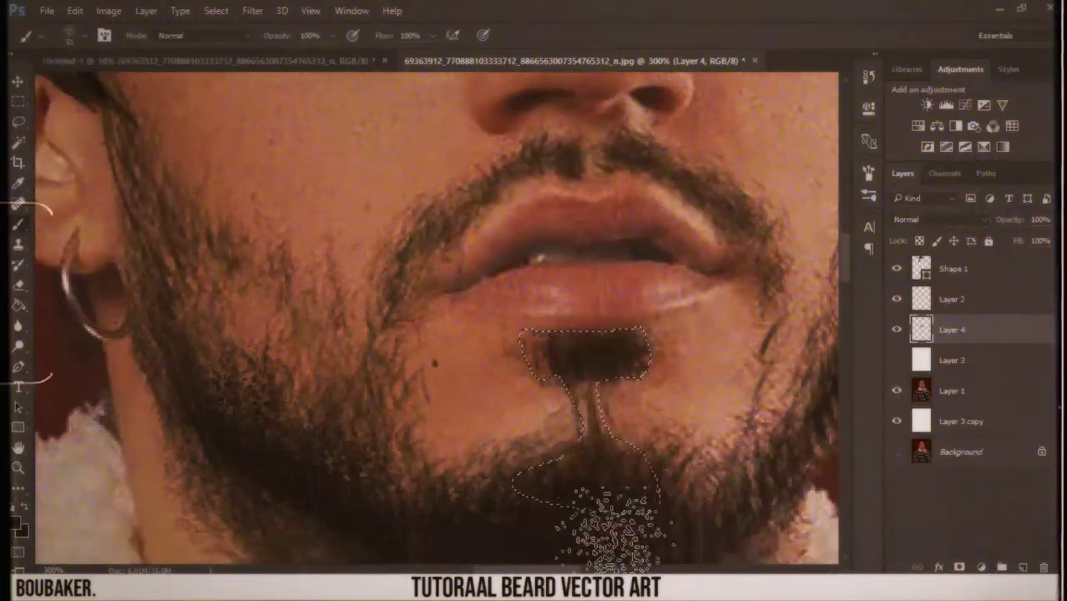
{"action": "scroll", "coordinate": [611, 525], "scroll_direction": "down", "scroll_amount": 1}
{"action": "left_click_drag", "start_coordinate": [609, 488], "coordinate": [604, 464]}
{"action": "left_click_drag", "start_coordinate": [582, 317], "coordinate": [555, 307]}
{"action": "key", "text": "ctrl+d"}
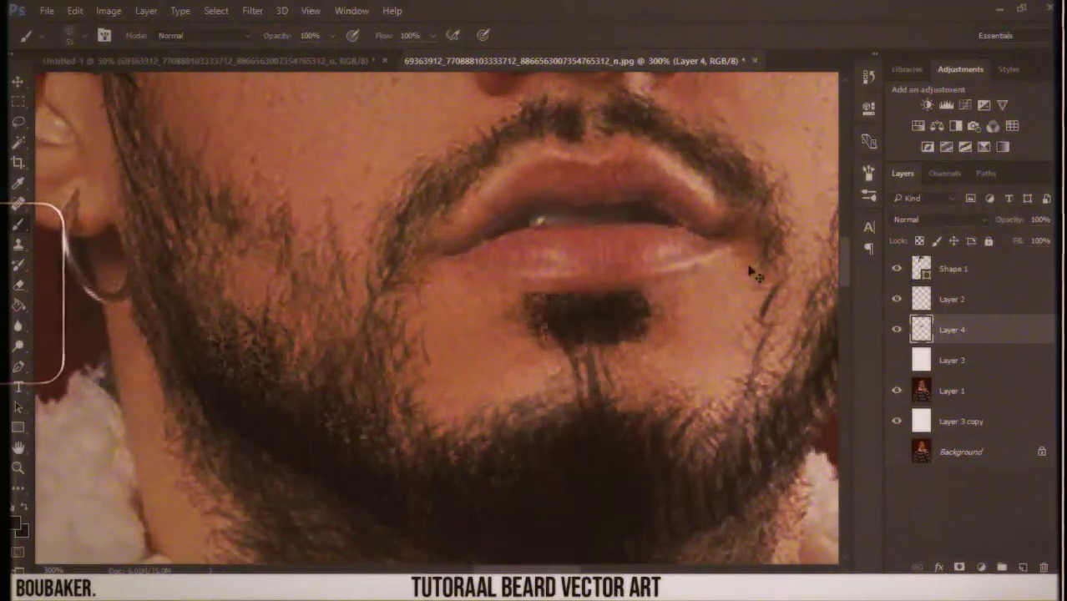
- Hide the photo on Layer 1 and check the whole painted beard against white
{"action": "key", "text": "ctrl+minus"}
{"action": "left_click", "coordinate": [897, 391]}
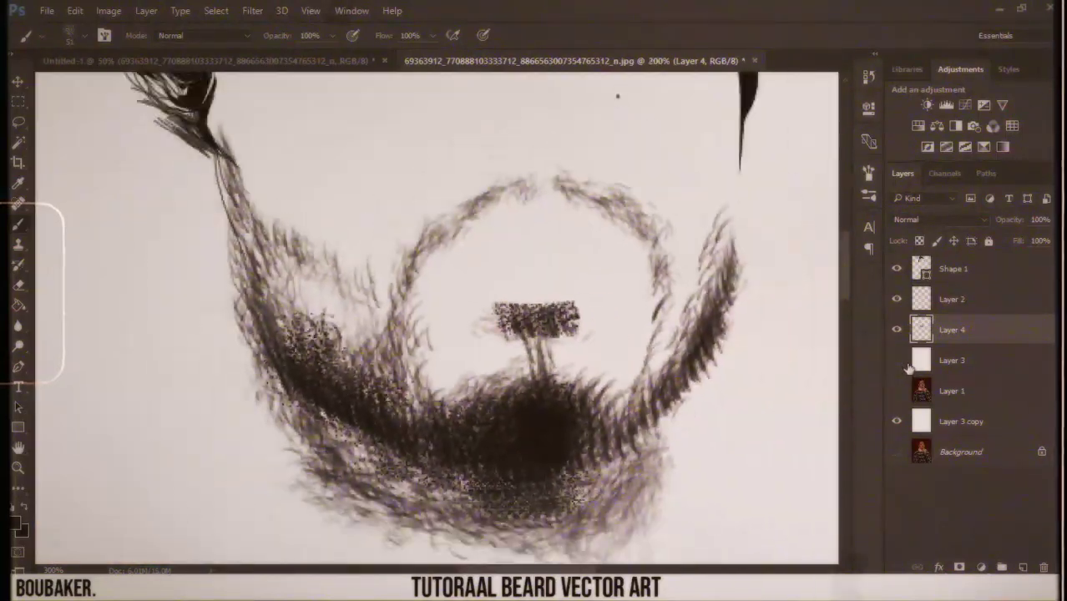
{"action": "key", "text": "ctrl+minus"}
{"action": "key", "text": "ctrl+minus"}
{"action": "key", "text": "ctrl+minus"}
{"action": "key", "text": "ctrl+minus"}
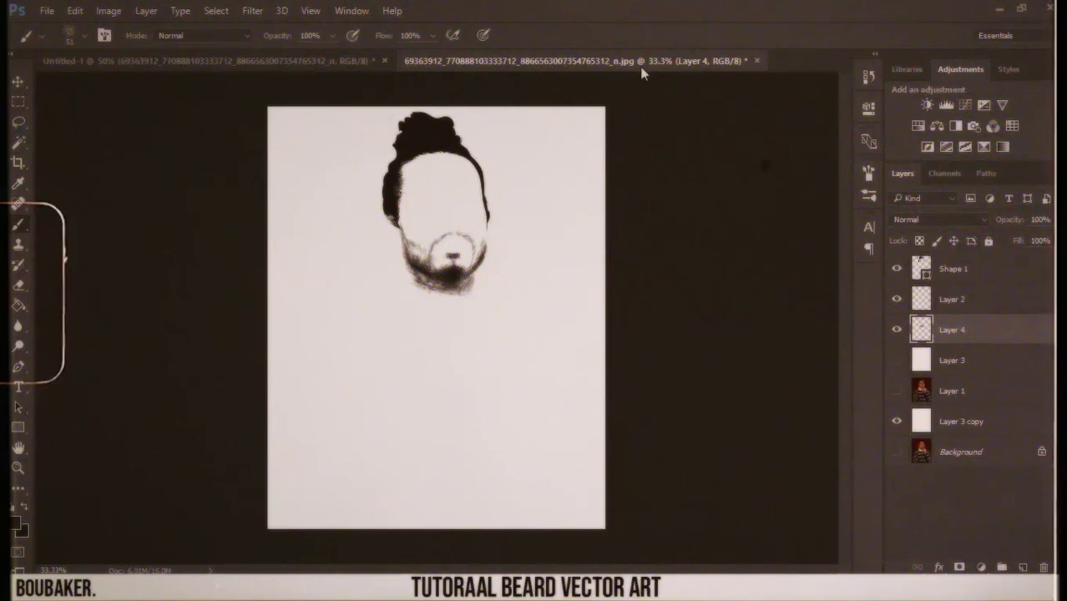
- Fade the beard under the chin and along the neck using the Eraser at 45% opacity
{"action": "key", "text": "ctrl+plus"}
{"action": "key", "text": "ctrl+plus"}
{"action": "key", "text": "ctrl+plus"}
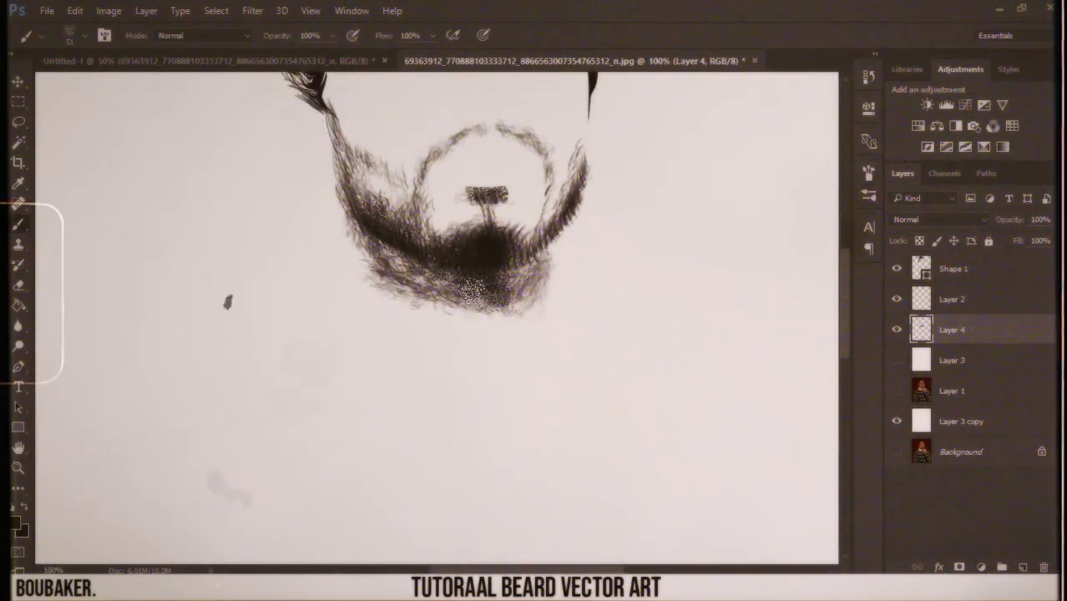
{"action": "left_click", "coordinate": [18, 286]}
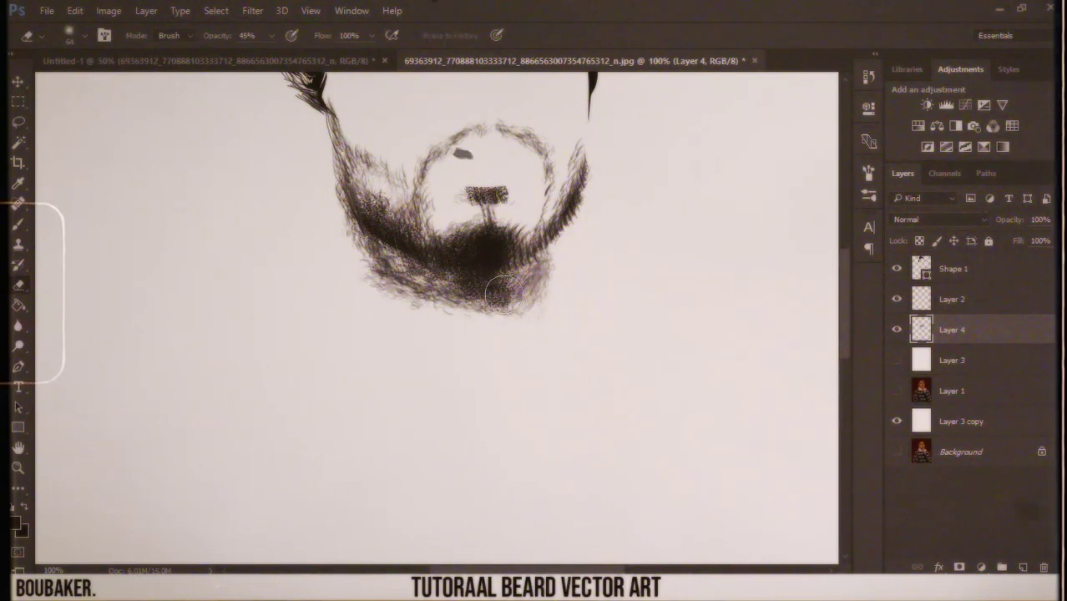
{"action": "mouse_move", "coordinate": [468, 306]}
{"action": "left_mouse_down"}
{"action": "mouse_move", "coordinate": [556, 314]}
{"action": "mouse_move", "coordinate": [556, 293]}
{"action": "mouse_move", "coordinate": [491, 321]}
{"action": "mouse_move", "coordinate": [567, 281]}
{"action": "mouse_move", "coordinate": [447, 330]}
{"action": "mouse_move", "coordinate": [493, 306]}
{"action": "mouse_move", "coordinate": [547, 317]}
{"action": "mouse_move", "coordinate": [559, 285]}
{"action": "mouse_move", "coordinate": [460, 324]}
{"action": "mouse_move", "coordinate": [466, 305]}
{"action": "mouse_move", "coordinate": [392, 295]}
{"action": "mouse_move", "coordinate": [376, 278]}
{"action": "mouse_move", "coordinate": [426, 294]}
{"action": "mouse_move", "coordinate": [355, 258]}
{"action": "mouse_move", "coordinate": [417, 305]}
{"action": "mouse_move", "coordinate": [374, 282]}
{"action": "mouse_move", "coordinate": [477, 317]}
{"action": "mouse_move", "coordinate": [536, 298]}
{"action": "left_mouse_up"}
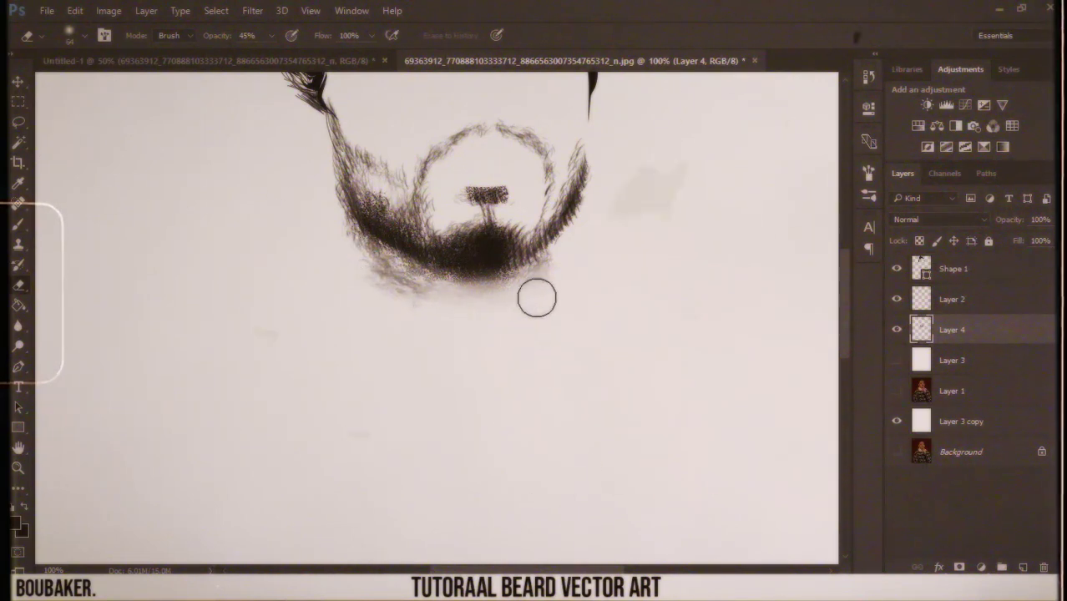
- Hide Layer 4, show the photo on Layer 1, and trace a closed Pen path around the neck beard below the jawline
{"action": "key", "text": "p"}
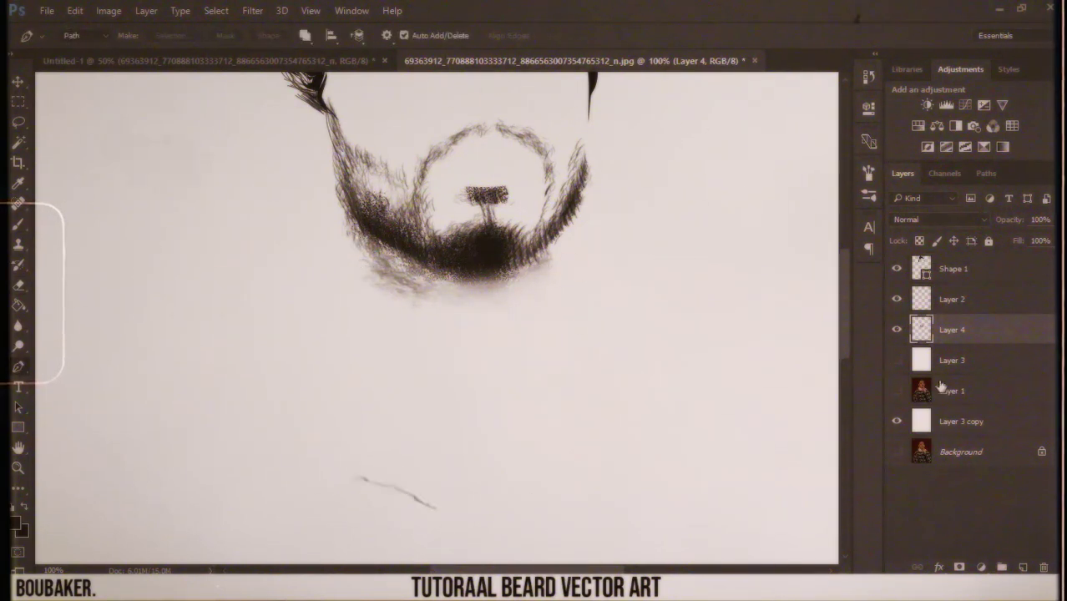
{"action": "left_click", "coordinate": [896, 329]}
{"action": "left_click", "coordinate": [897, 392]}
{"action": "key", "text": "ctrl+plus"}
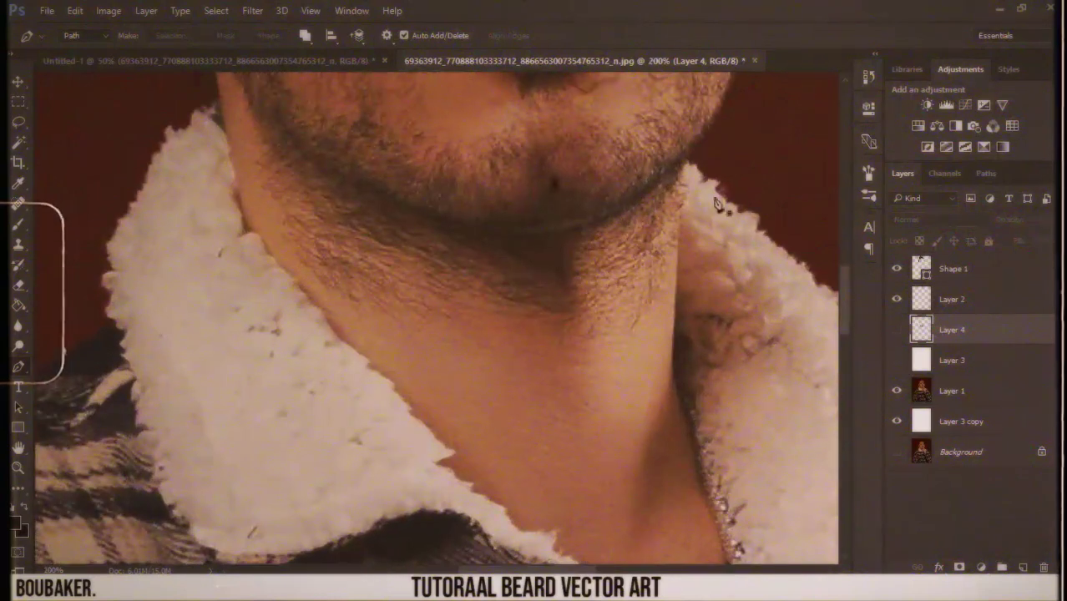
{"action": "left_click", "coordinate": [690, 150]}
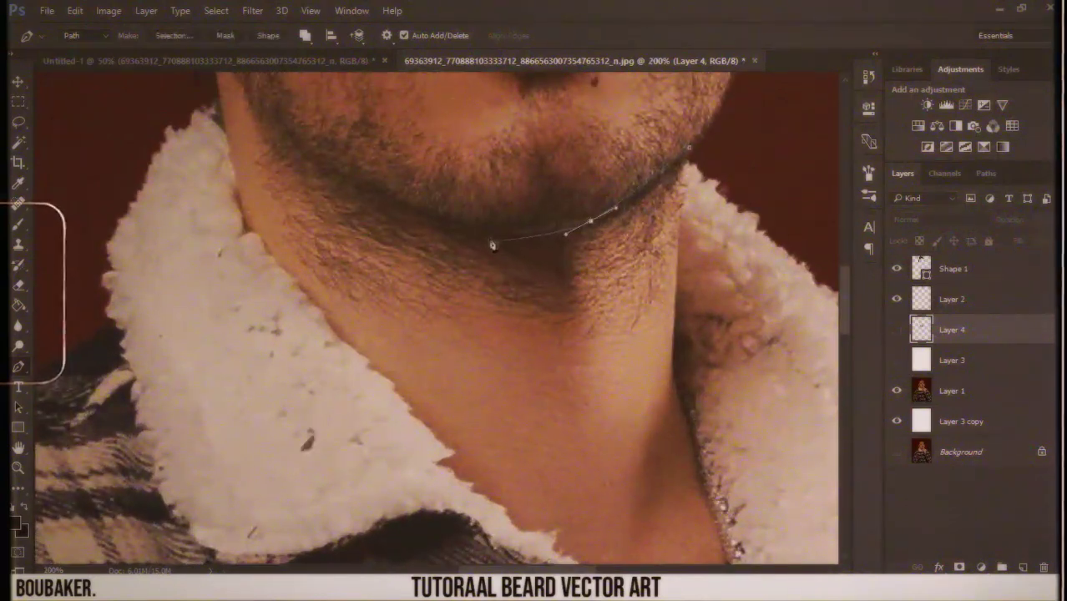
{"action": "left_click", "coordinate": [317, 173]}
{"action": "scroll", "coordinate": [250, 159], "scroll_direction": "up", "scroll_amount": 5}
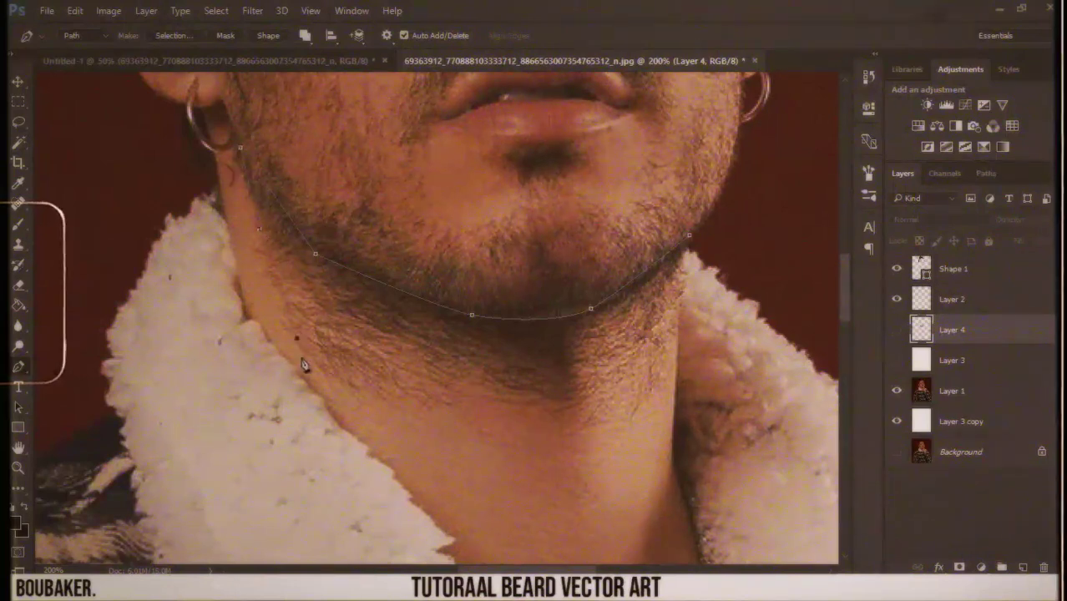
{"action": "left_click", "coordinate": [325, 393]}
{"action": "left_click", "coordinate": [677, 387]}
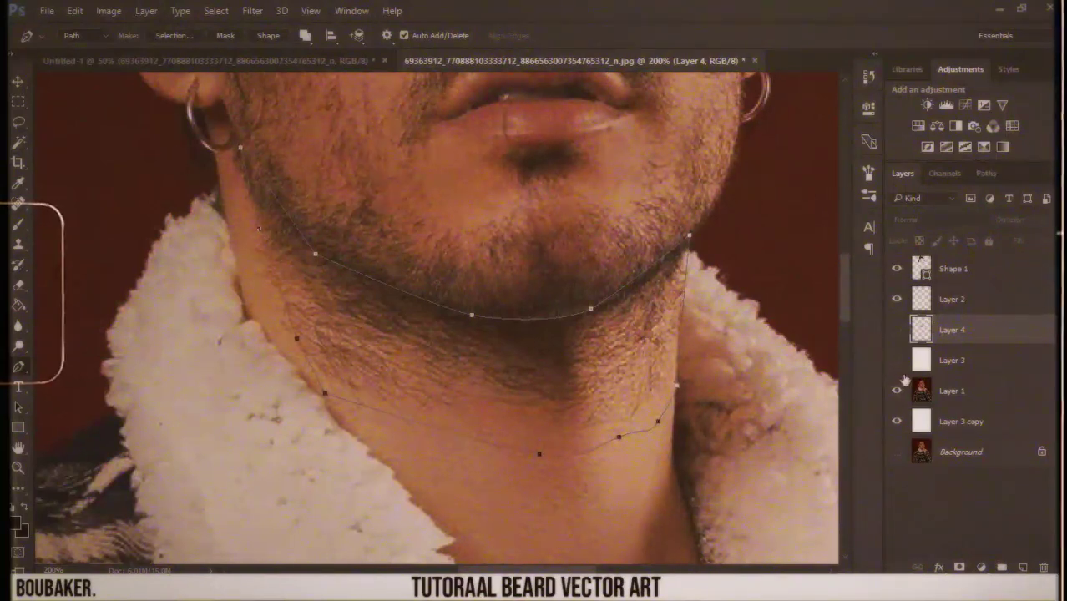
- Show Layer 4 again and convert the neck path into a selection
{"action": "left_click", "coordinate": [897, 330]}
{"action": "left_click", "coordinate": [173, 35]}
{"action": "key", "text": "Return"}
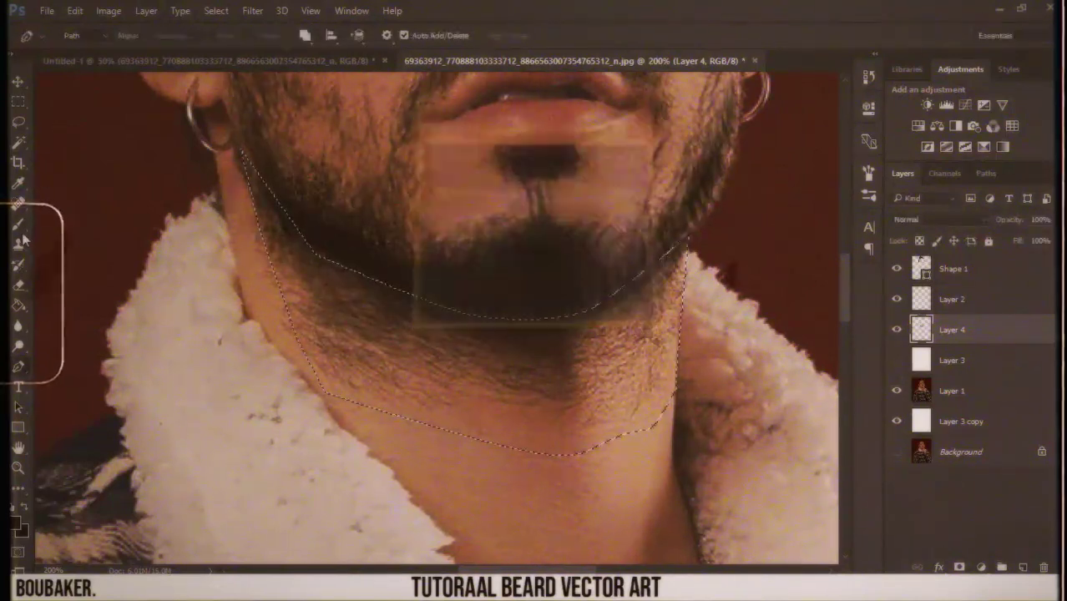
- Add hair strands inside the neck selection on Layer 4 using the 25 px strand brush at 100% opacity
{"action": "key", "text": "b"}
{"action": "left_click", "coordinate": [84, 35]}
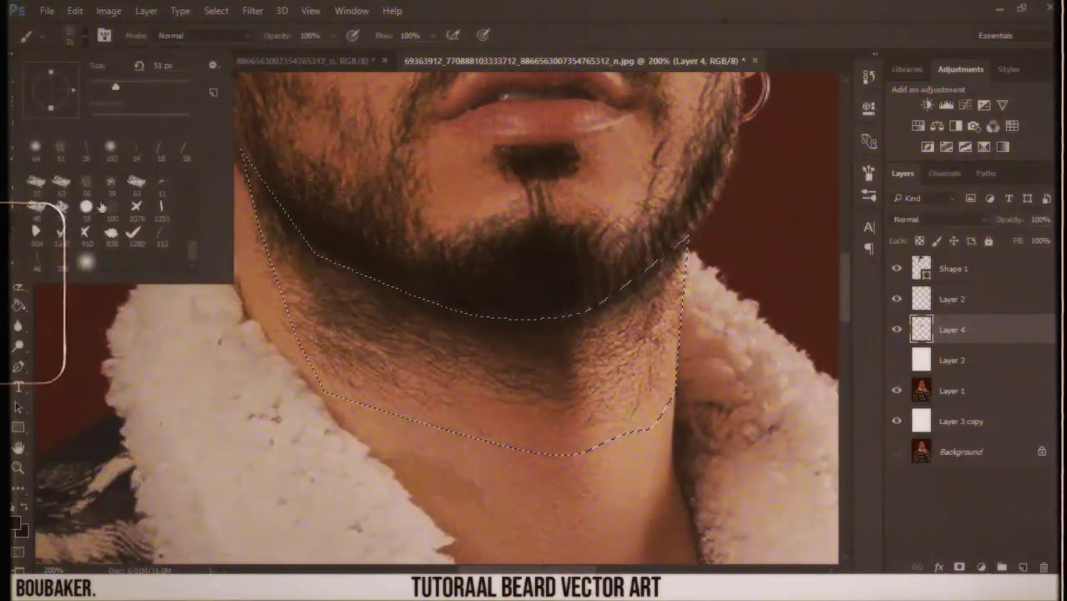
{"action": "key", "text": "Return"}
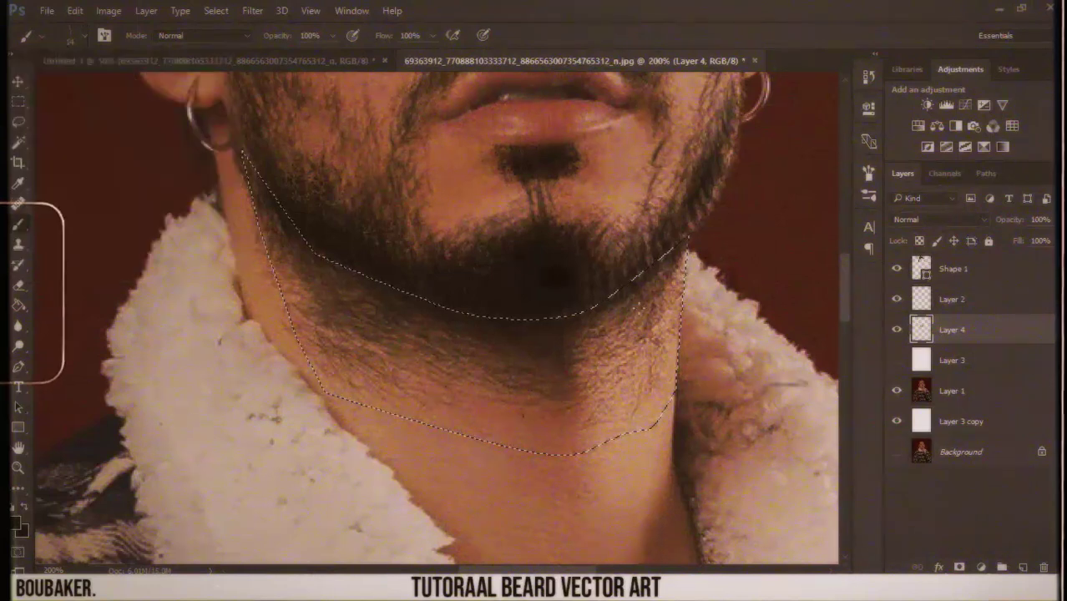
{"action": "left_click", "coordinate": [87, 37]}
{"action": "key", "text": "Return"}
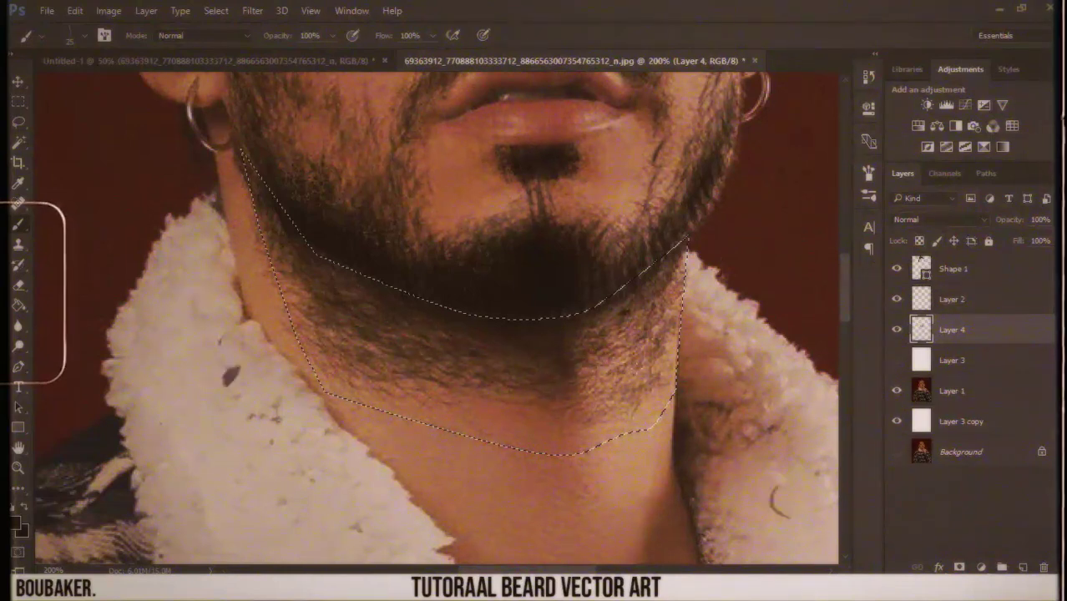
{"action": "left_click_drag", "start_coordinate": [609, 374], "coordinate": [657, 306]}
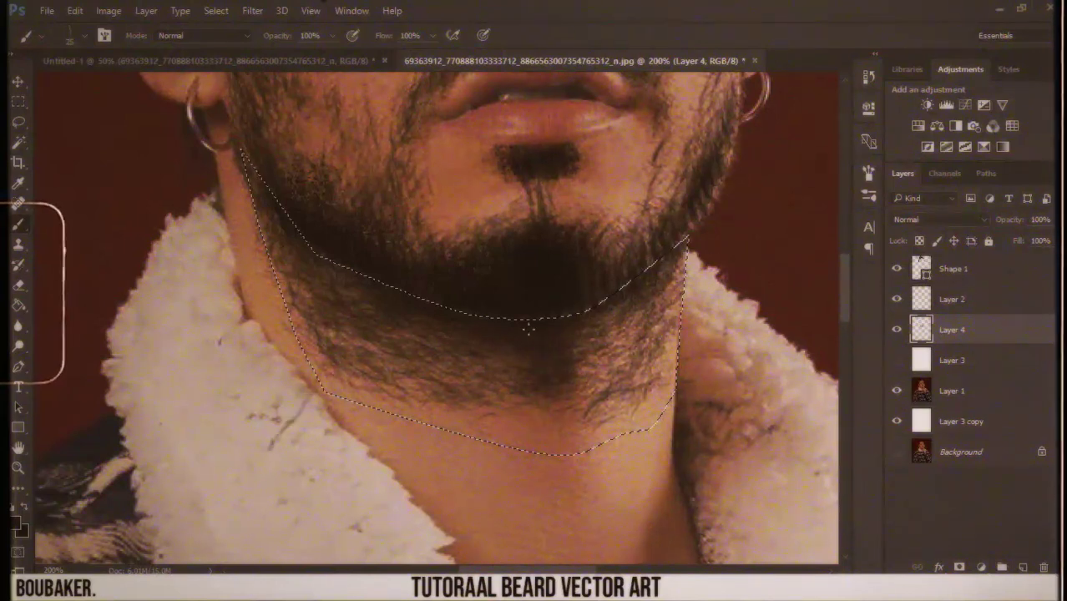
- Hide the photo on Layer 1 and examine the neck strands against white, both in full view and close up
{"action": "key", "text": "ctrl+minus"}
{"action": "left_click", "coordinate": [897, 391]}
{"action": "key", "text": "ctrl+minus"}
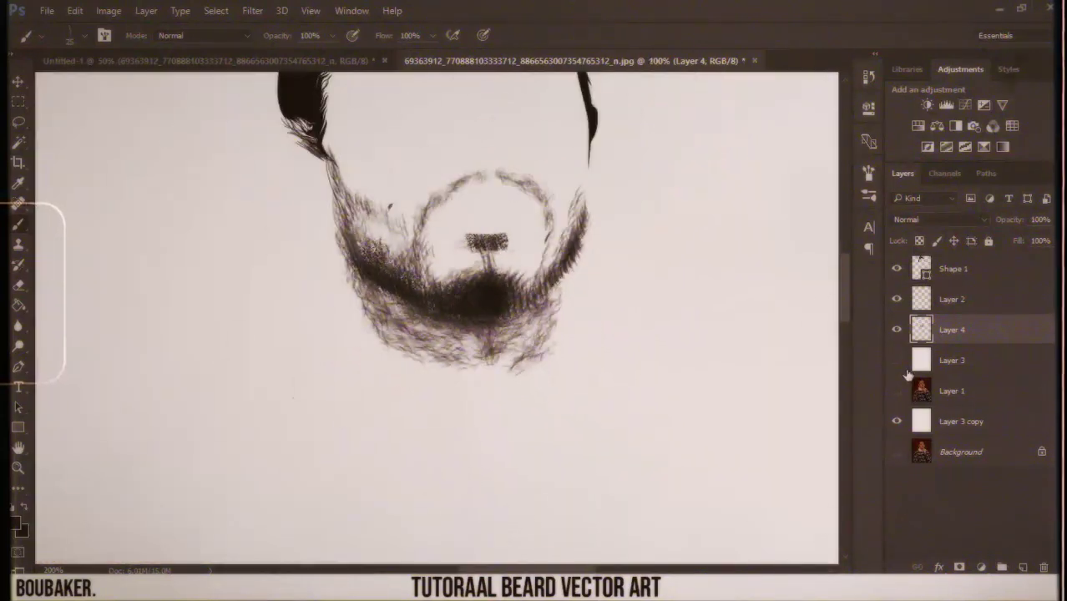
{"action": "key", "text": "ctrl+minus"}
{"action": "key", "text": "ctrl+minus"}
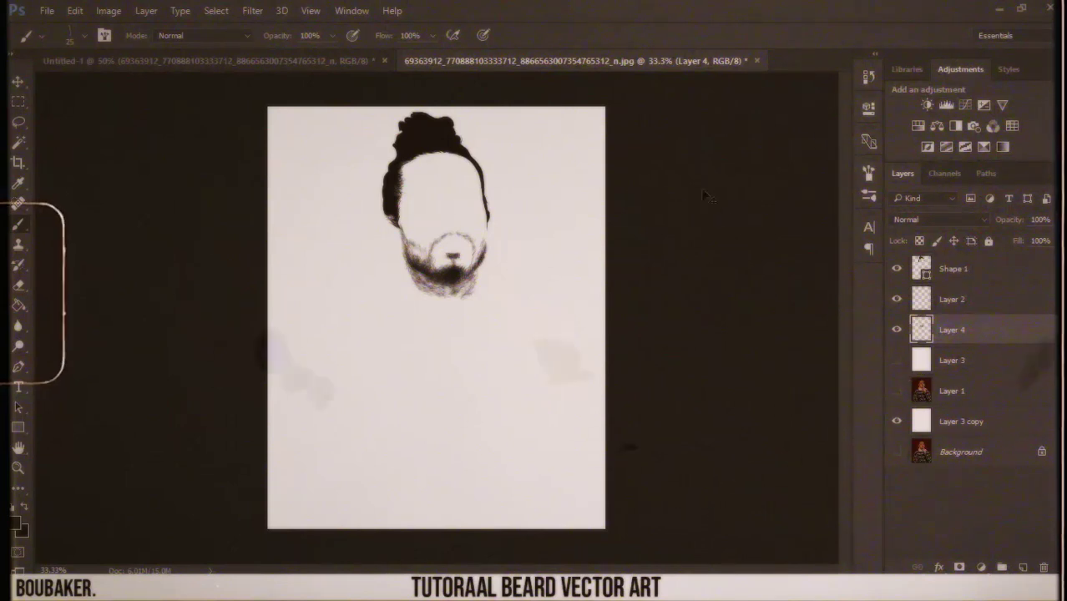
{"action": "key", "text": "ctrl+plus"}
{"action": "key", "text": "ctrl+plus"}
{"action": "key", "text": "ctrl+plus"}
{"action": "key", "text": "ctrl+plus"}
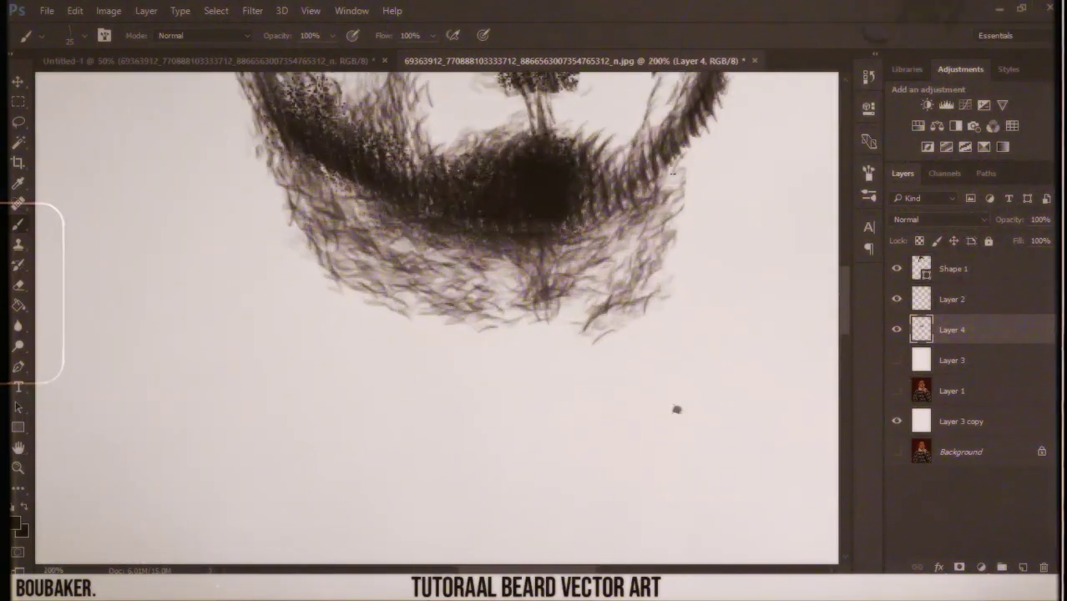
- Thin the neck beard hairs with the Eraser at 45% opacity, using the 14 px and 18 px strand tips
{"action": "left_click", "coordinate": [17, 287]}
{"action": "left_click", "coordinate": [81, 35]}
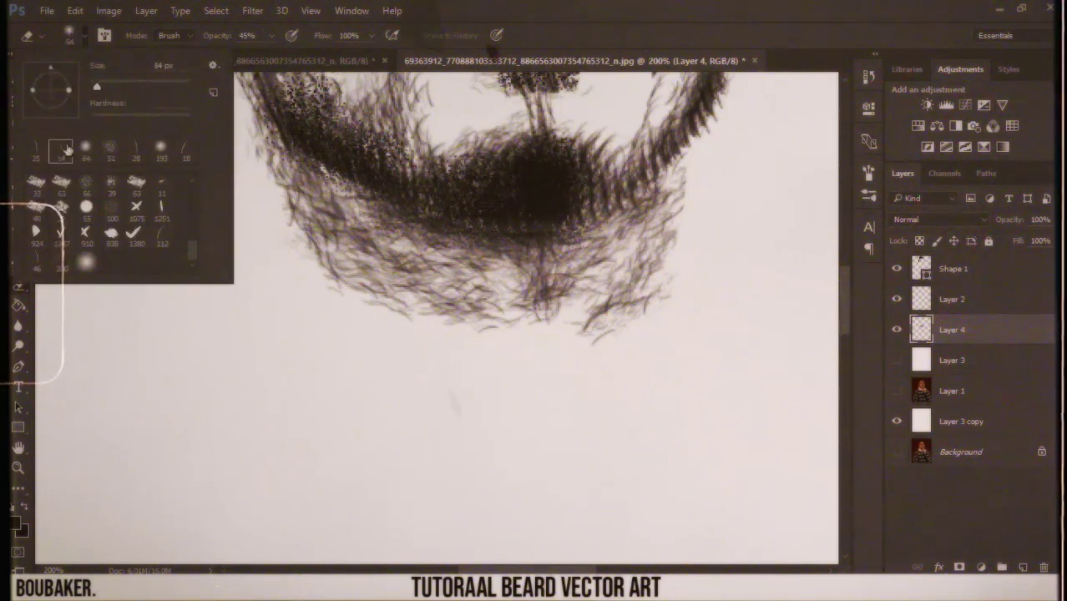
{"action": "double_click", "coordinate": [67, 150]}
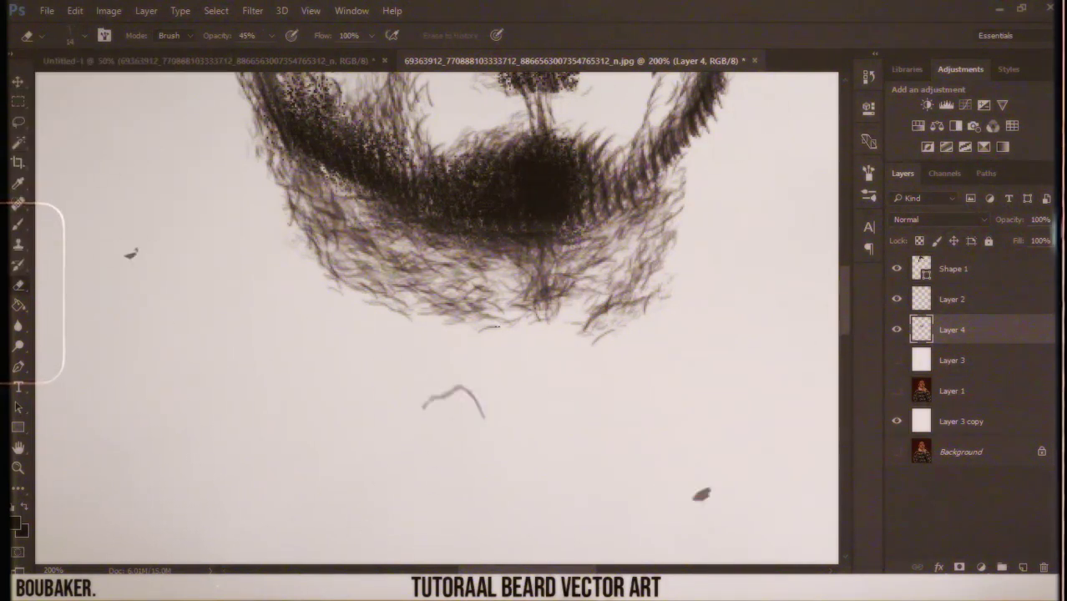
{"action": "left_click", "coordinate": [73, 38]}
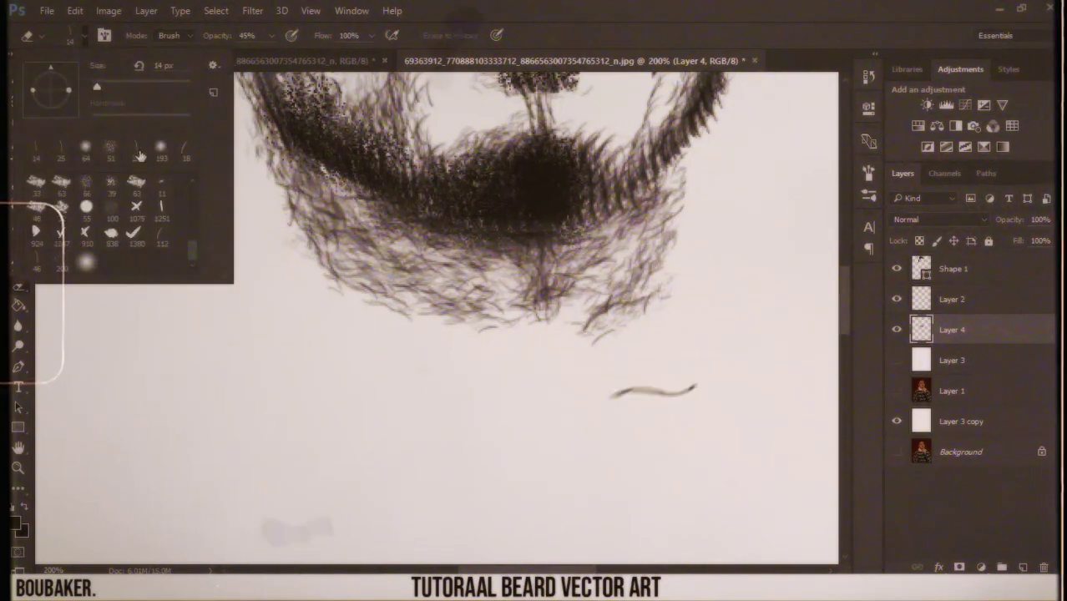
{"action": "left_click", "coordinate": [379, 245]}
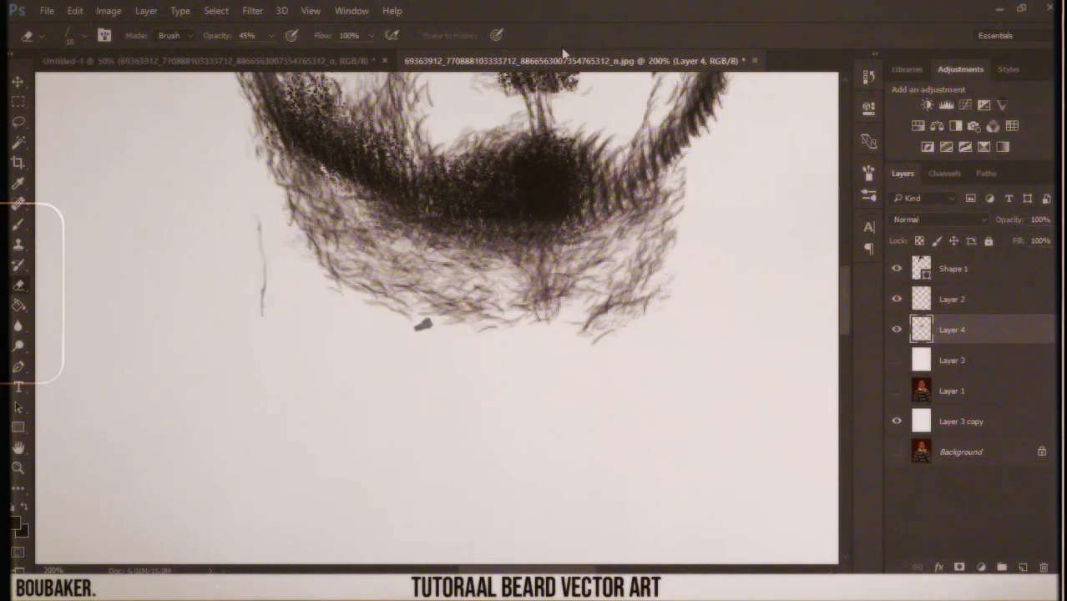
- Check how the thinned neck beard blends with the hair and jaw across the whole portrait
{"action": "key", "text": "ctrl+minus"}
{"action": "key", "text": "ctrl+minus"}
{"action": "key", "text": "ctrl+minus"}
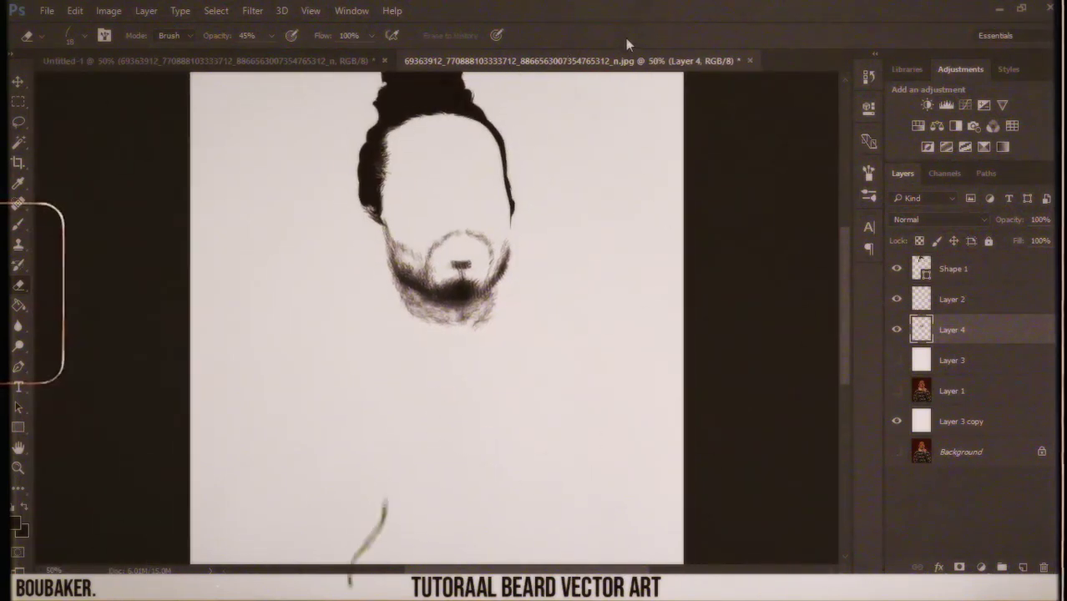
{"action": "key", "text": "ctrl+minus"}
{"action": "key", "text": "ctrl+s"}
{"action": "left_click", "coordinate": [587, 261]}
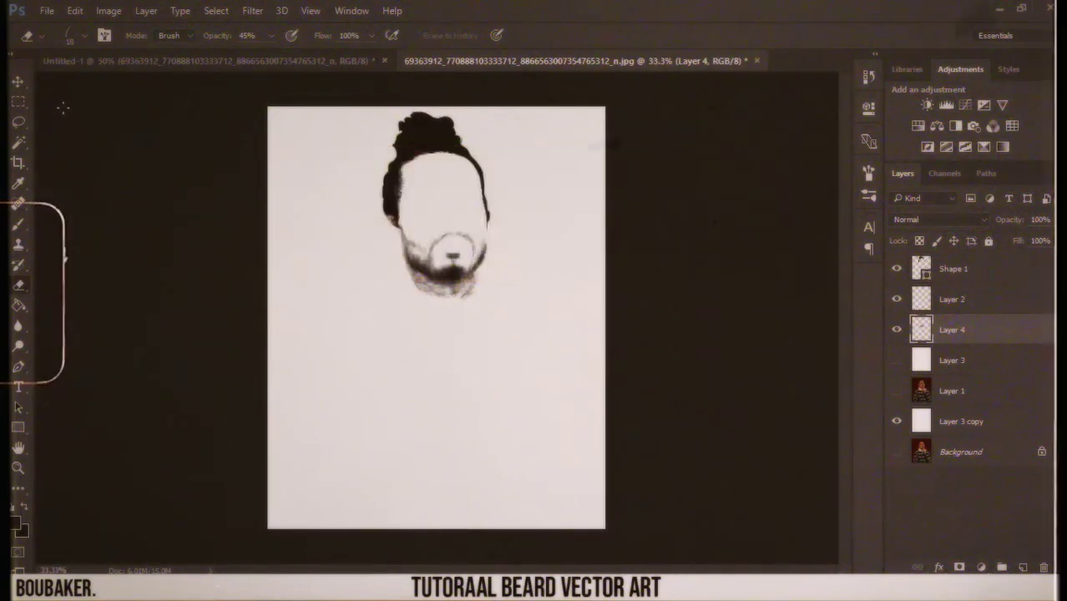
{"action": "key", "text": "ctrl+plus"}
{"action": "key", "text": "ctrl+plus"}
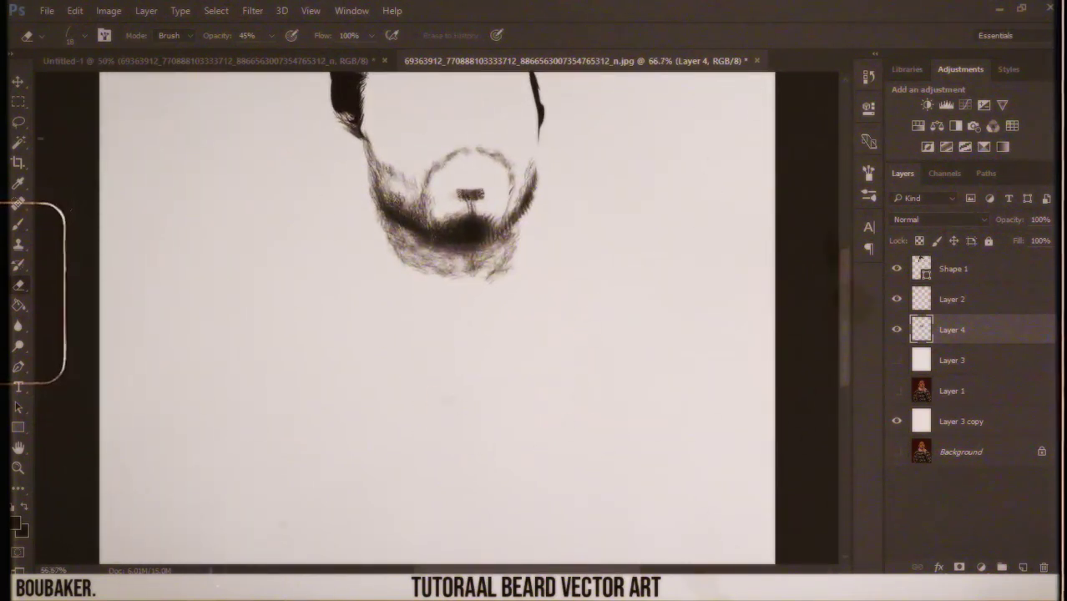
- Show the photo on Layer 1, trace a closed Pen path around the jaw beard below the right-hand earring, and convert it into a selection
{"action": "scroll", "coordinate": [319, 190], "scroll_direction": "up", "scroll_amount": 2}
{"action": "key", "text": "ctrl+plus"}
{"action": "key", "text": "ctrl+plus"}
{"action": "key", "text": "ctrl+plus"}
{"action": "key", "text": "ctrl+plus"}
{"action": "key", "text": "p"}
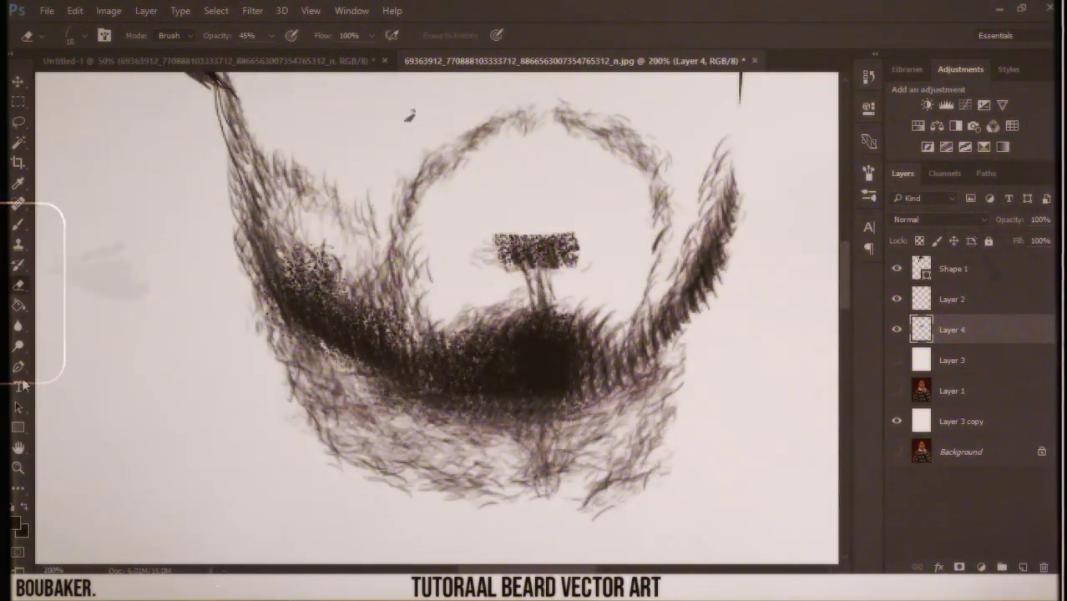
{"action": "left_click", "coordinate": [896, 390]}
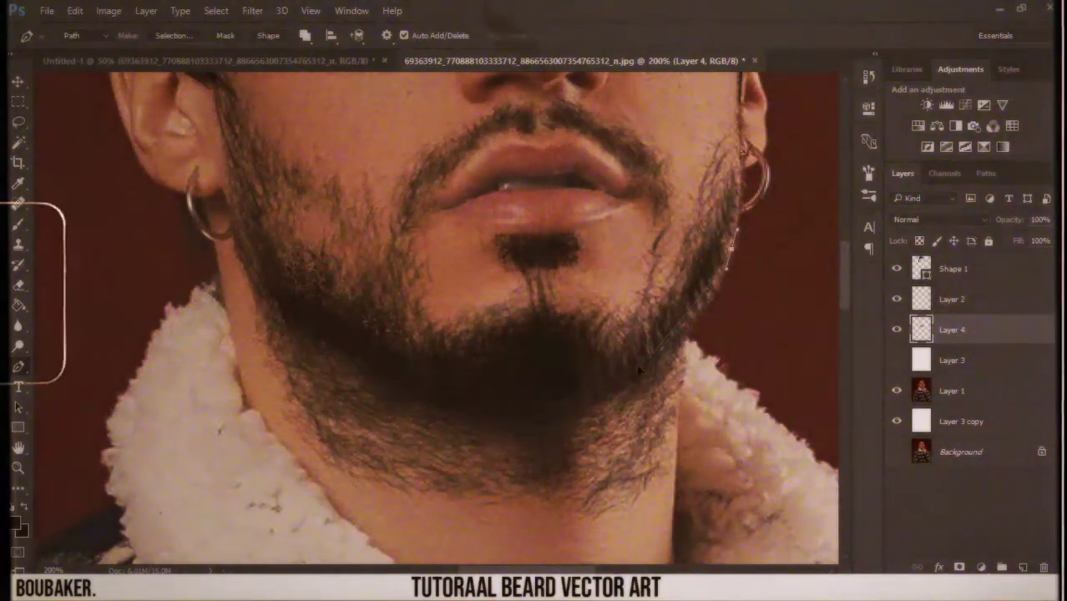
{"action": "left_click_drag", "start_coordinate": [710, 332], "coordinate": [717, 312]}
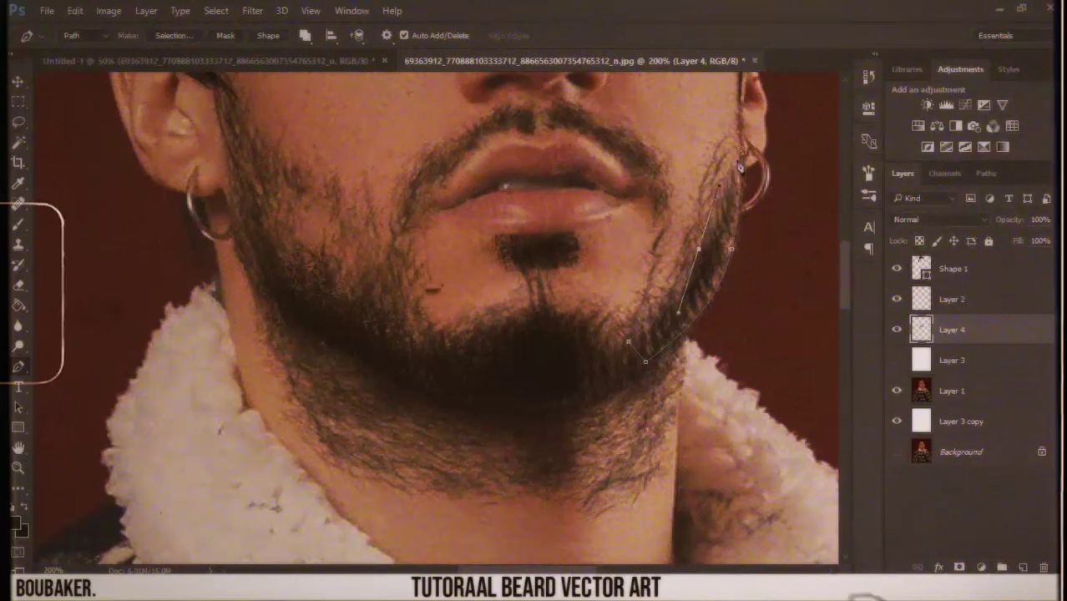
{"action": "left_click", "coordinate": [174, 35]}
{"action": "left_click", "coordinate": [635, 136]}
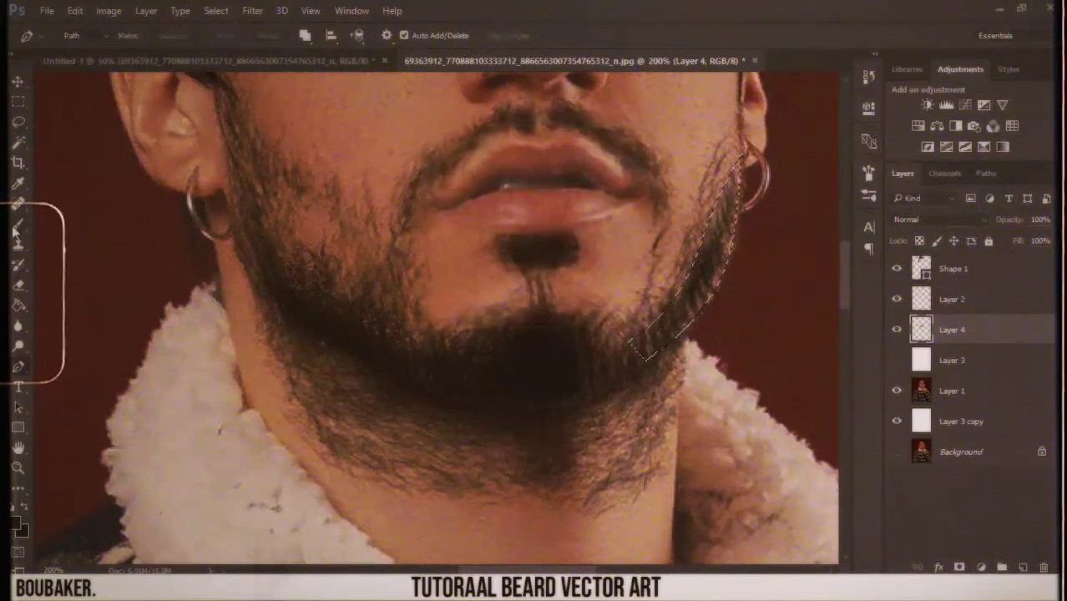
- Fill the jaw selection with the 51 px speckled brush at 100% opacity, deselect it, and hide Layer 1
{"action": "key", "text": "b"}
{"action": "left_click", "coordinate": [62, 37]}
{"action": "left_click", "coordinate": [136, 150]}
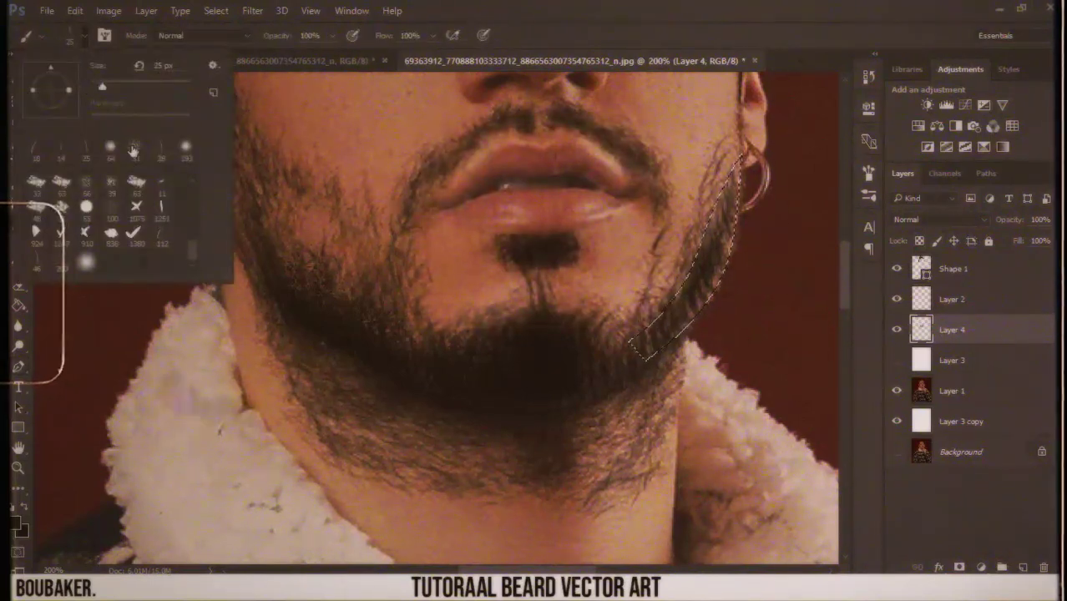
{"action": "left_click", "coordinate": [744, 269]}
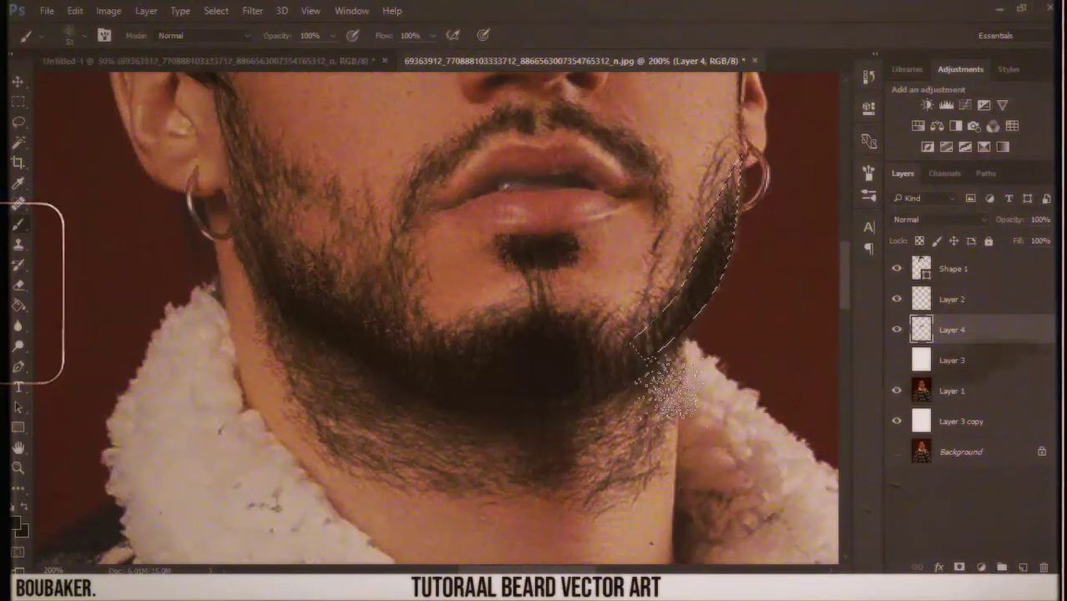
{"action": "key", "text": "ctrl+d"}
{"action": "left_click", "coordinate": [897, 392]}
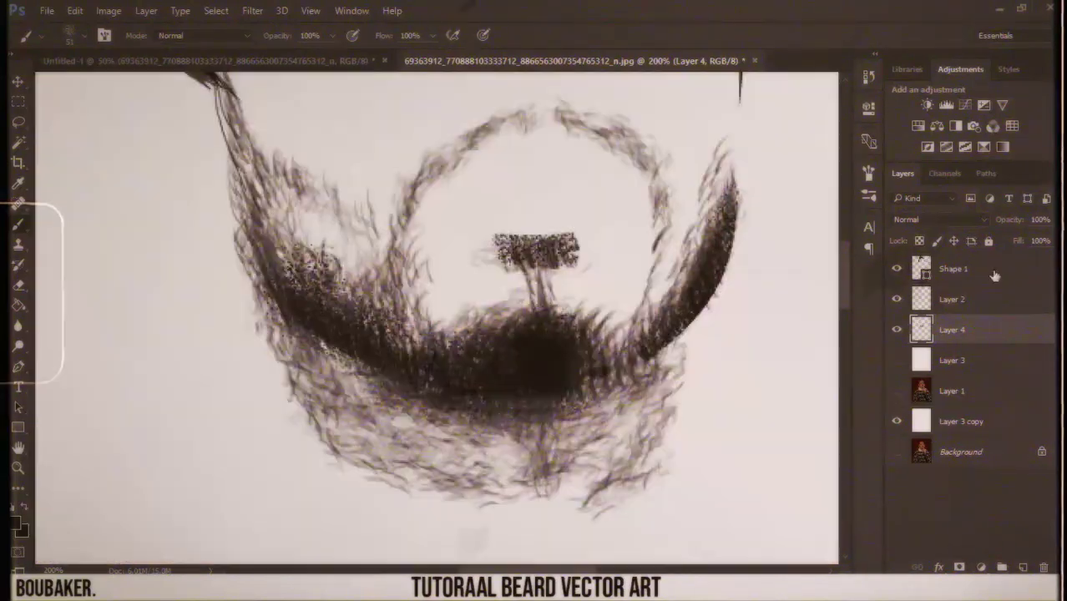
{"action": "key", "text": "ctrl+minus"}
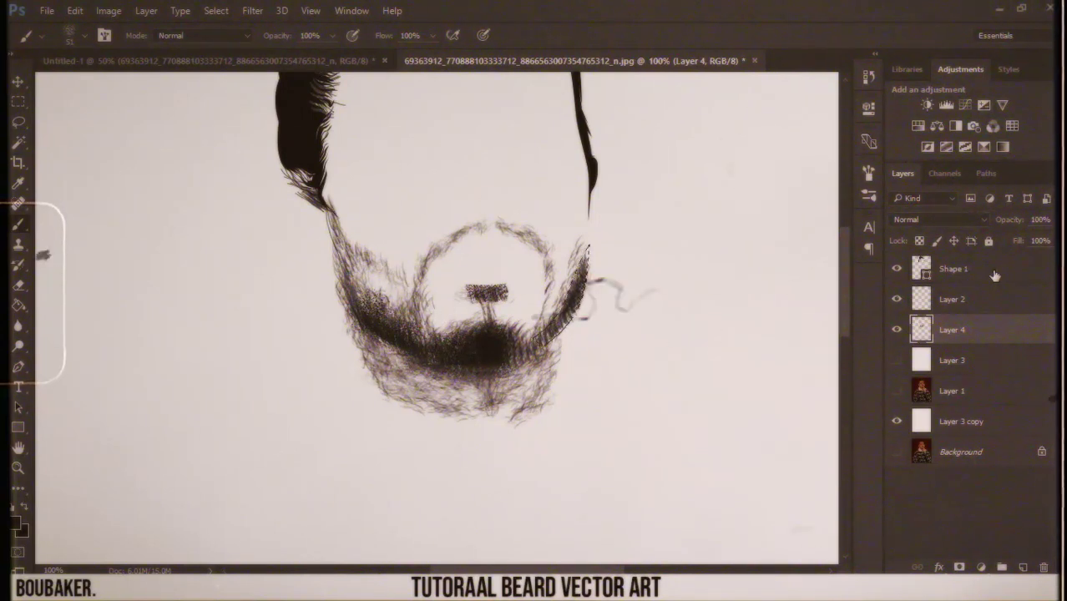
- Undo the full-strength speckling, repaint the restored jaw selection with the brush at 62% opacity, and deselect it
{"action": "key", "text": "ctrl+plus"}
{"action": "key", "text": "ctrl+shift+d"}
{"action": "left_click_drag", "start_coordinate": [330, 41], "coordinate": [301, 51]}
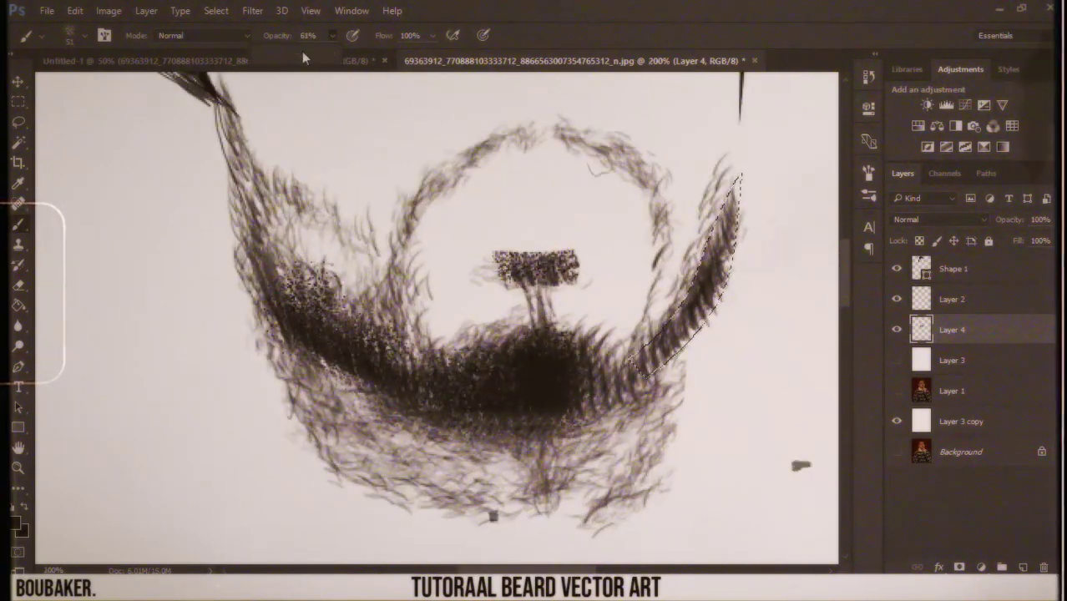
{"action": "mouse_move", "coordinate": [786, 215]}
{"action": "left_mouse_down"}
{"action": "mouse_move", "coordinate": [694, 386]}
{"action": "mouse_move", "coordinate": [707, 344]}
{"action": "mouse_move", "coordinate": [664, 410]}
{"action": "mouse_move", "coordinate": [686, 376]}
{"action": "left_mouse_up"}
{"action": "key", "text": "ctrl+d"}
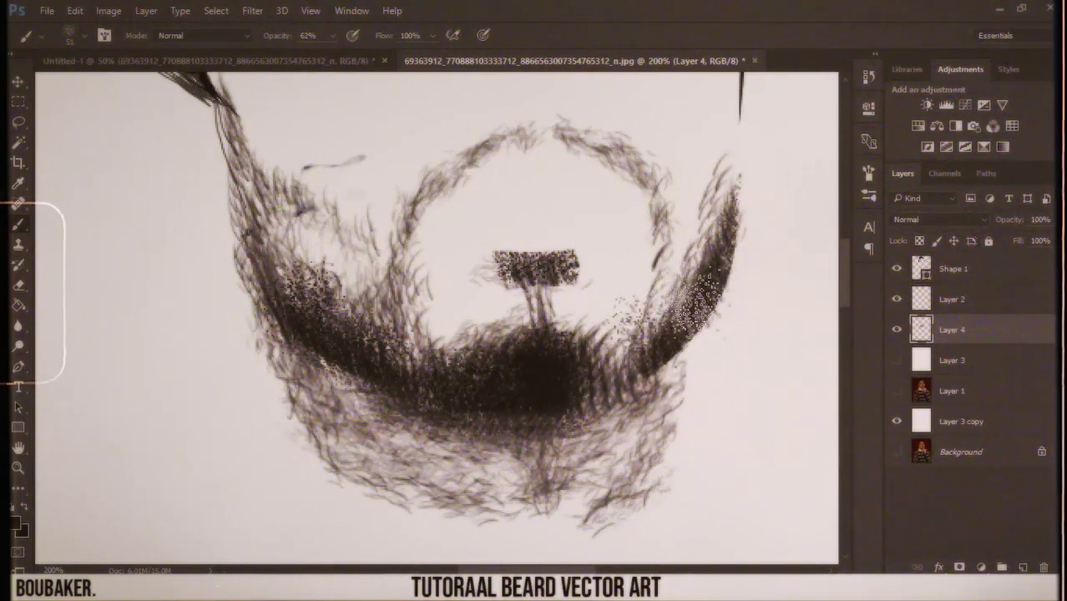
- Speckle the beard on both cheeks, under the chin and up the left sideburn with the 51 px brush at 62% opacity
{"action": "mouse_move", "coordinate": [696, 302]}
{"action": "left_mouse_down"}
{"action": "mouse_move", "coordinate": [720, 238]}
{"action": "mouse_move", "coordinate": [690, 254]}
{"action": "mouse_move", "coordinate": [700, 219]}
{"action": "left_mouse_up"}
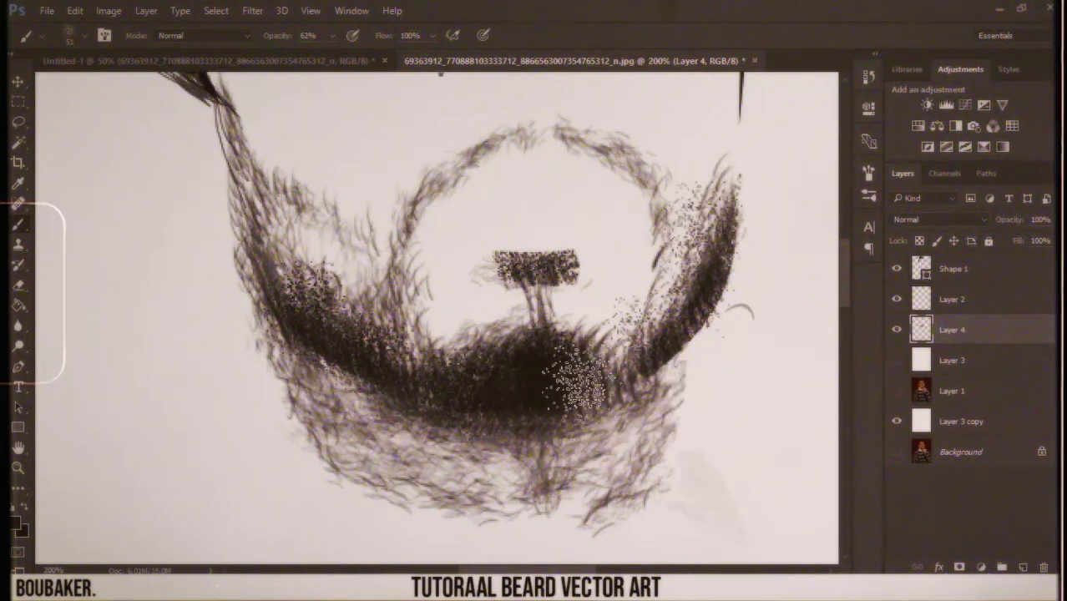
{"action": "left_click_drag", "start_coordinate": [601, 441], "coordinate": [613, 387]}
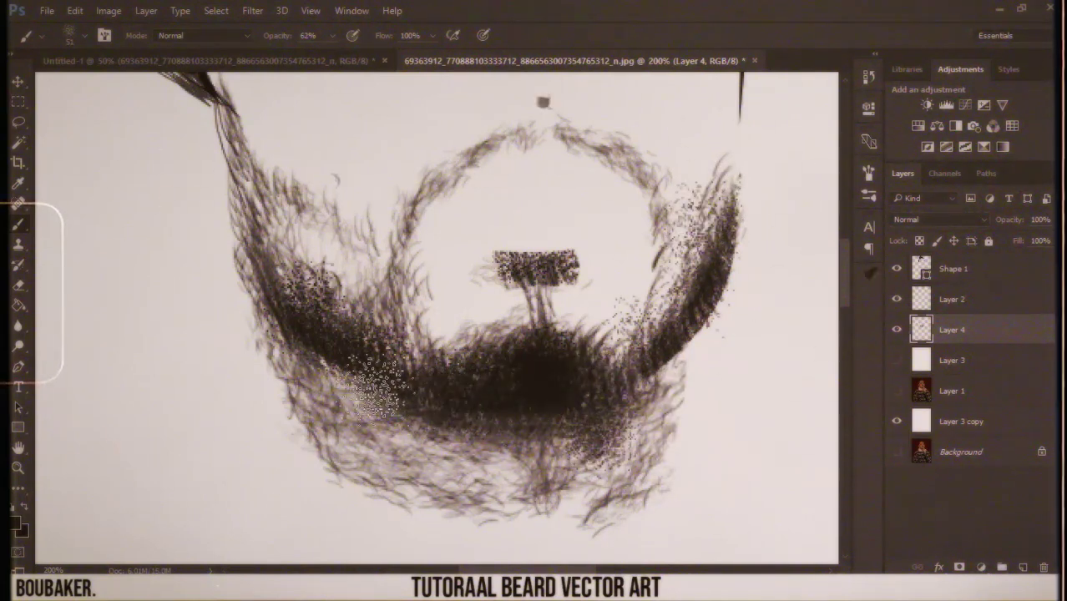
{"action": "left_click_drag", "start_coordinate": [330, 329], "coordinate": [276, 230]}
{"action": "scroll", "coordinate": [263, 223], "scroll_direction": "up", "scroll_amount": 2}
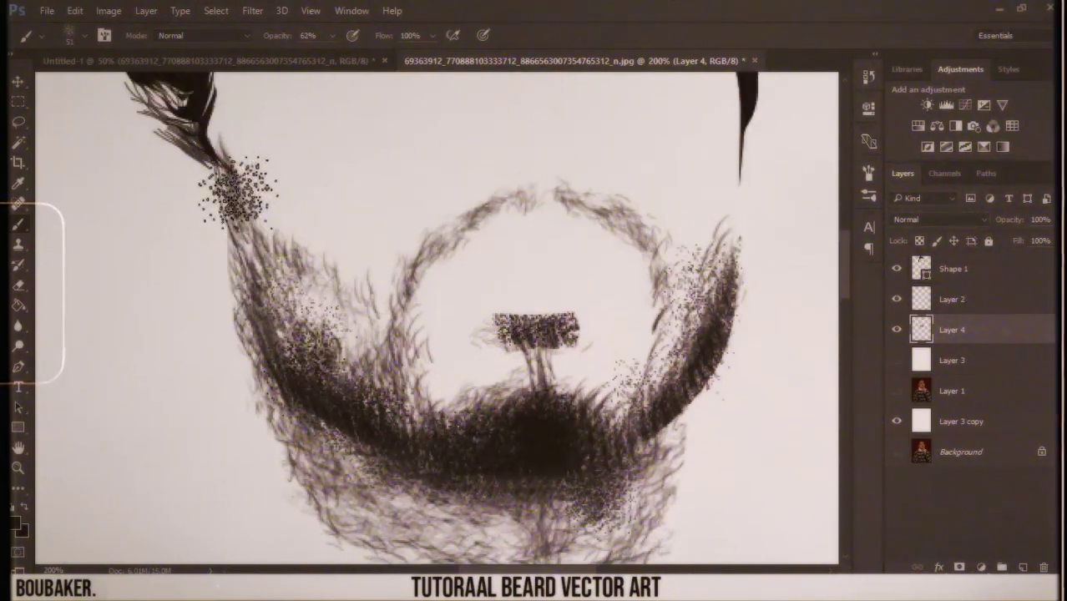
{"action": "left_click", "coordinate": [226, 172]}
{"action": "left_click", "coordinate": [255, 271]}
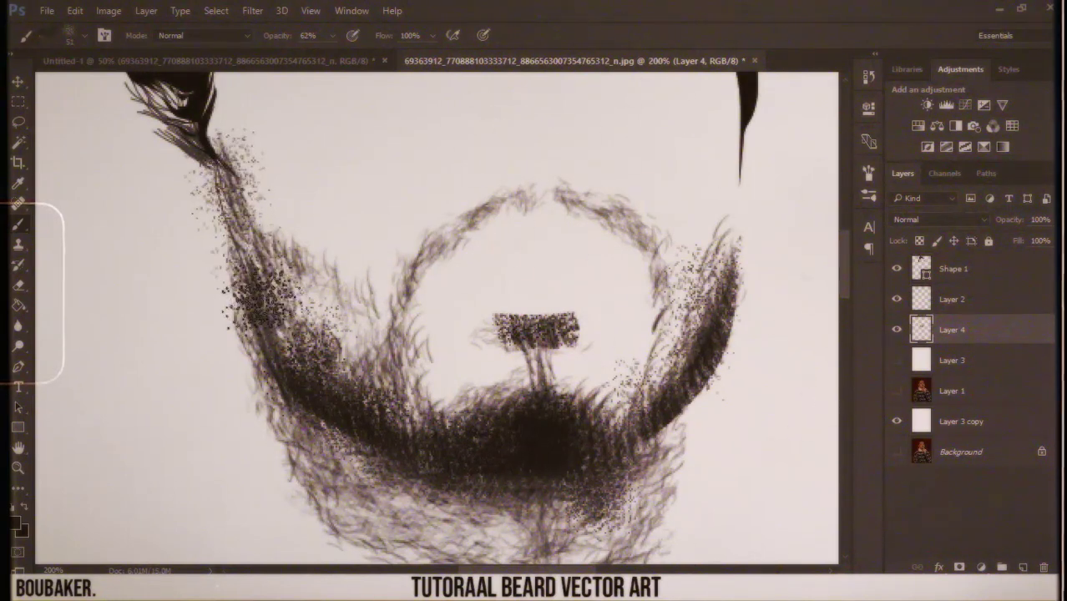
- Speckle the hair below the lip, the upper edge of the chin beard and the left side of the mouth
{"action": "left_click", "coordinate": [533, 389]}
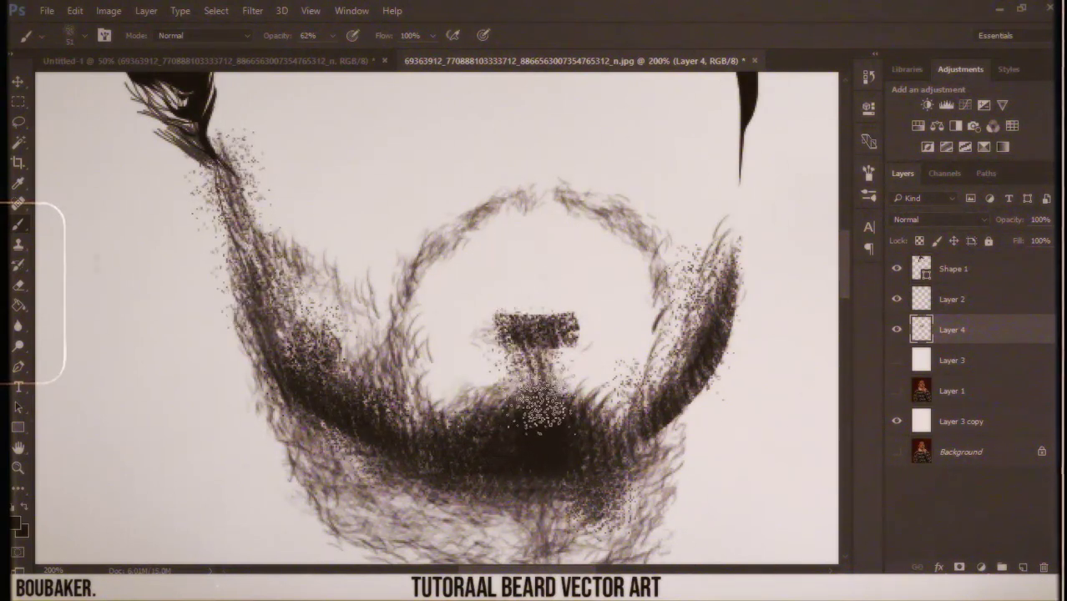
{"action": "left_click", "coordinate": [552, 379]}
{"action": "left_click", "coordinate": [591, 398]}
{"action": "mouse_move", "coordinate": [476, 409]}
{"action": "left_mouse_down"}
{"action": "mouse_move", "coordinate": [430, 396]}
{"action": "mouse_move", "coordinate": [409, 334]}
{"action": "mouse_move", "coordinate": [422, 250]}
{"action": "left_mouse_up"}
- Examine the speckled beard together with the hair in full view and then close up
{"action": "key", "text": "ctrl+minus"}
{"action": "key", "text": "ctrl+minus"}
{"action": "key", "text": "ctrl+minus"}
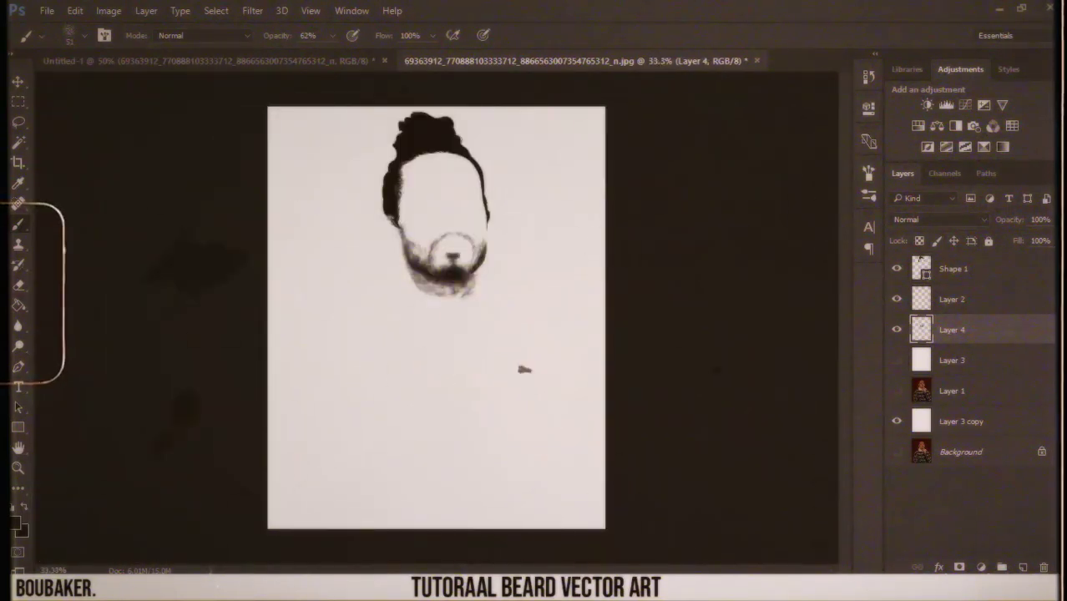
{"action": "key", "text": "ctrl+plus"}
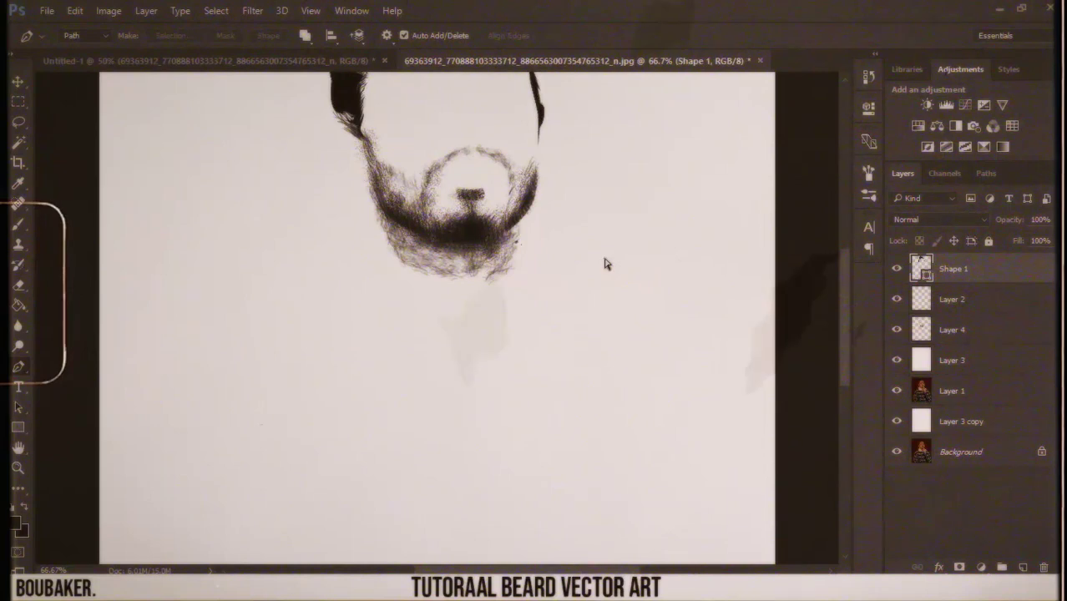
{"action": "scroll", "coordinate": [606, 265], "scroll_direction": "up", "scroll_amount": 2}
{"action": "scroll", "coordinate": [607, 265], "scroll_direction": "up", "scroll_amount": 2}
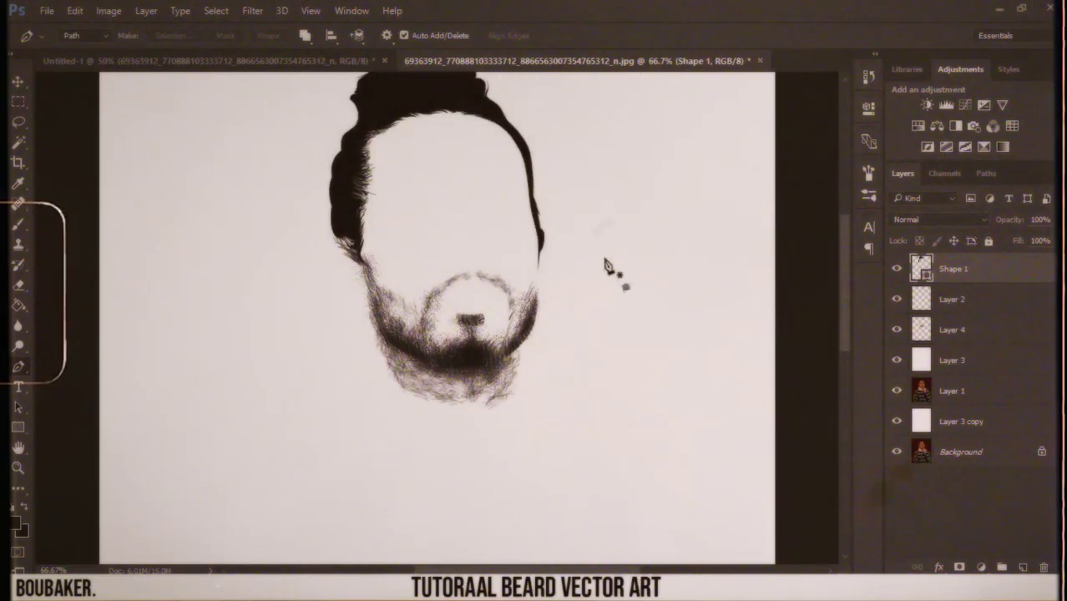
{"action": "key", "text": "ctrl+plus"}
{"action": "scroll", "coordinate": [605, 265], "scroll_direction": "down", "scroll_amount": 1}
{"action": "key", "text": "ctrl+plus"}
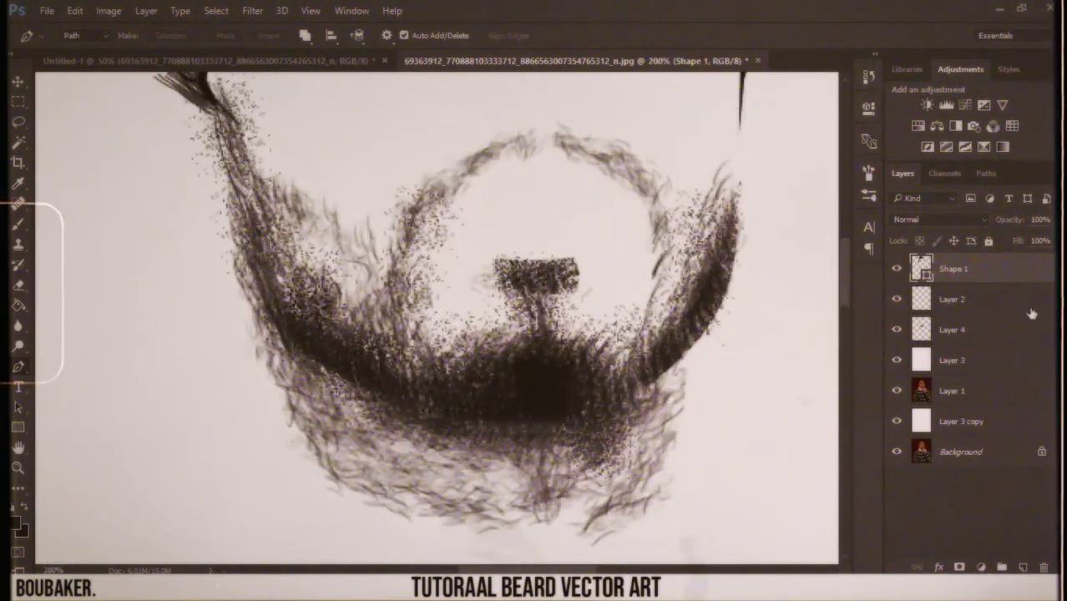
- Duplicate the beard on Layer 4 and reduce the copy's opacity to 50%
{"action": "left_click", "coordinate": [975, 363]}
{"action": "left_click", "coordinate": [960, 330]}
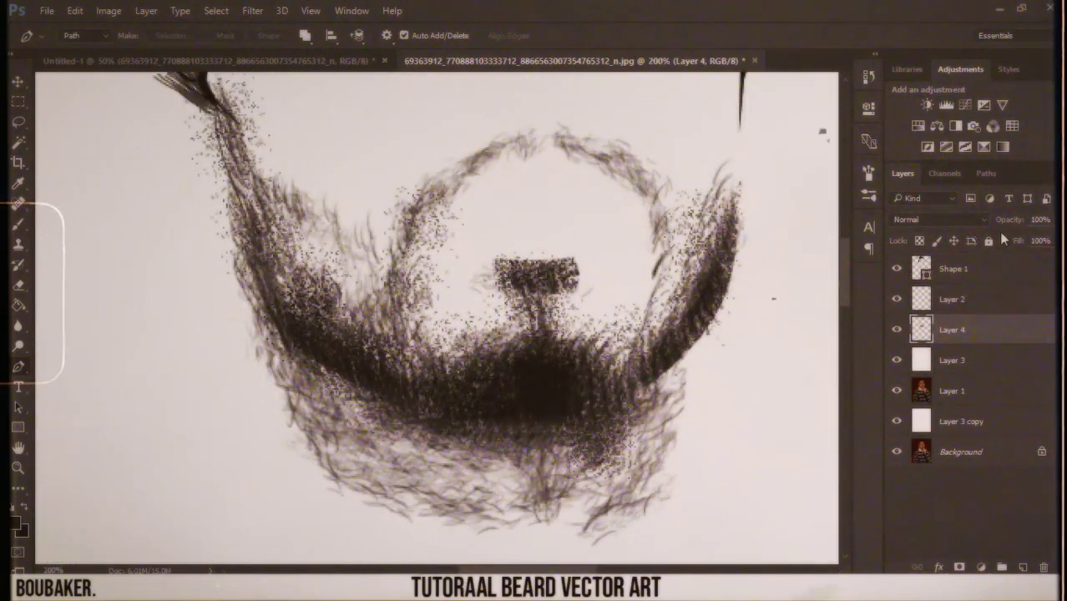
{"action": "key", "text": "ctrl+j"}
{"action": "key", "text": "ctrl+minus"}
{"action": "key", "text": "ctrl+minus"}
{"action": "key", "text": "ctrl+minus"}
{"action": "key", "text": "ctrl+minus"}
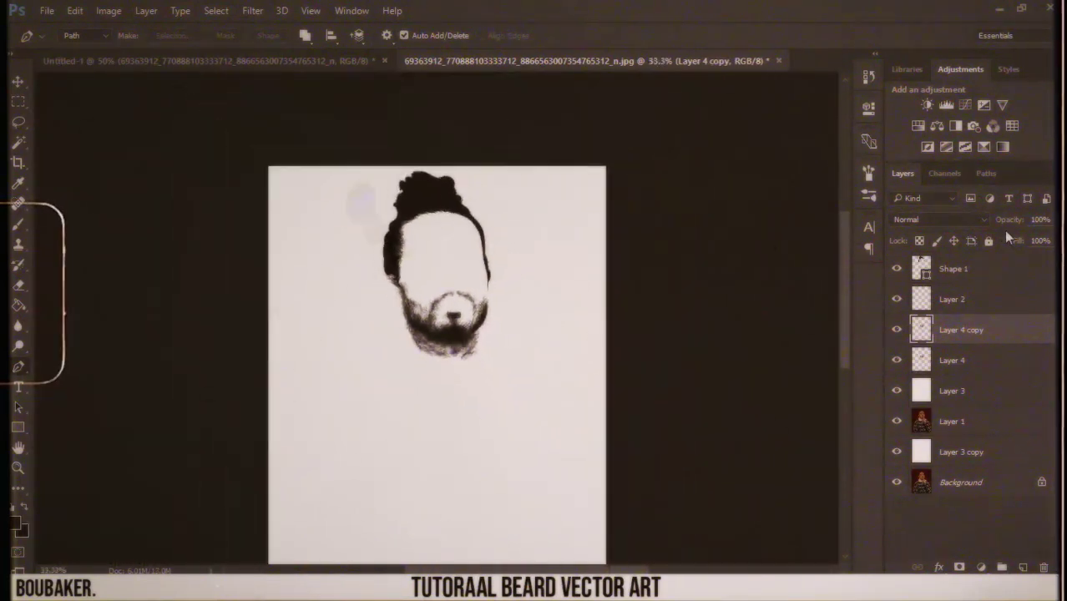
{"action": "left_click_drag", "start_coordinate": [1012, 224], "coordinate": [968, 225]}
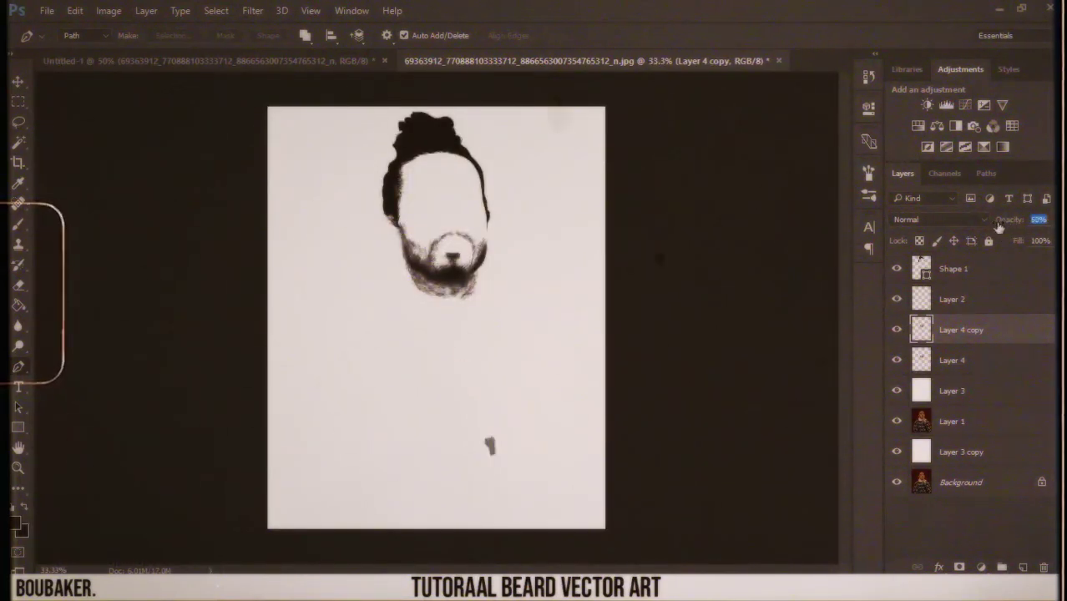
- Merge the semi-transparent beard copy with Layer 4 into a single layer
{"action": "left_click", "coordinate": [1002, 367], "text": "shift"}
{"action": "key", "text": "ctrl+e"}
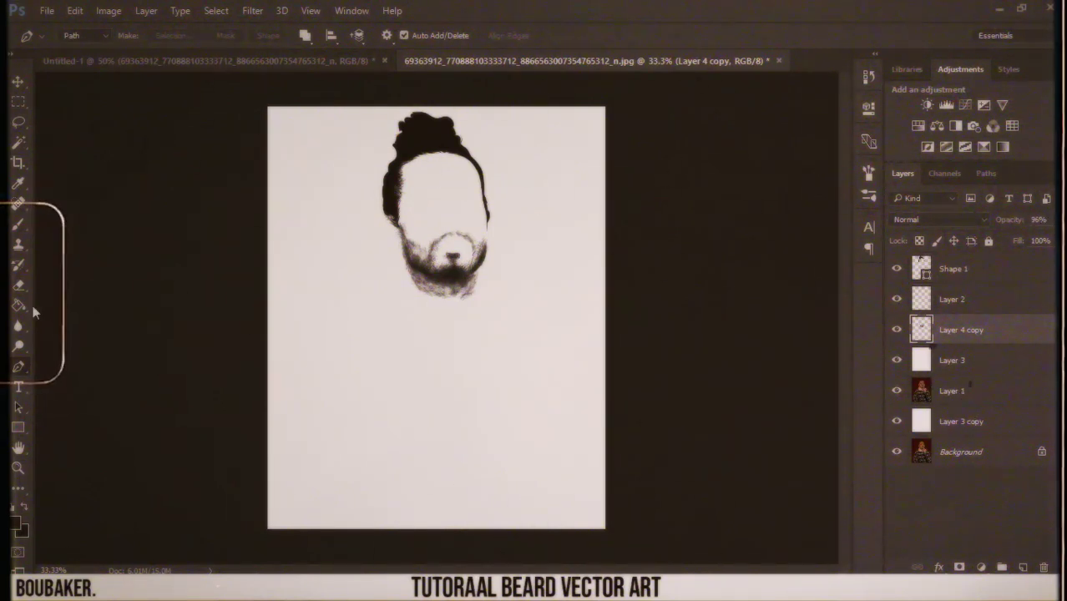
- Thin and soften the strands under the chin using the Eraser with the 51 px speckled brush at 45% opacity
{"action": "left_click", "coordinate": [18, 285]}
{"action": "key", "text": "ctrl+plus"}
{"action": "key", "text": "ctrl+plus"}
{"action": "key", "text": "ctrl+plus"}
{"action": "scroll", "coordinate": [428, 279], "scroll_direction": "up", "scroll_amount": 2}
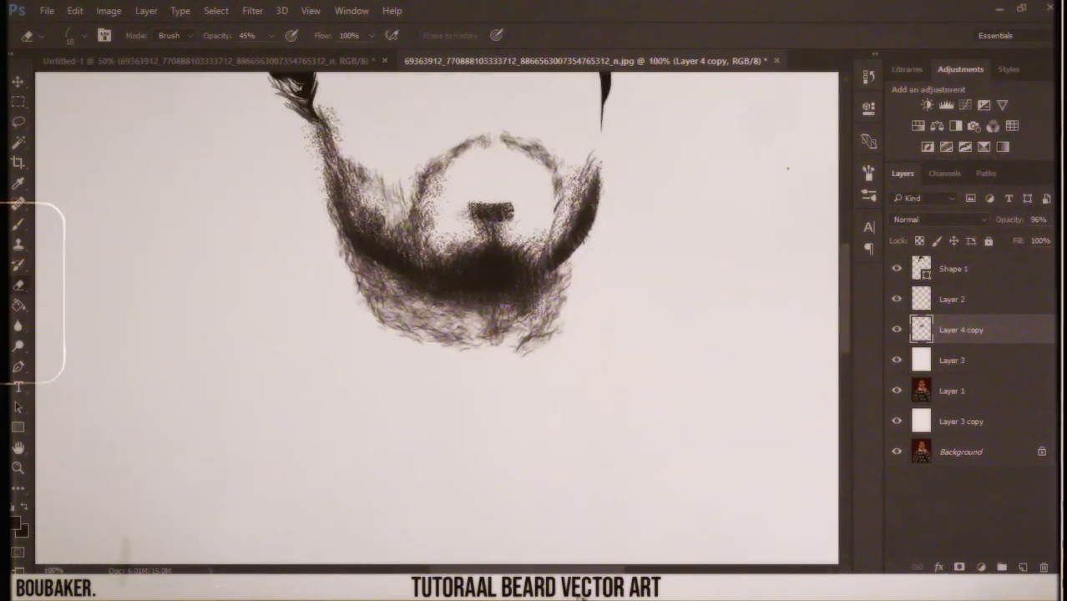
{"action": "key", "text": "ctrl+plus"}
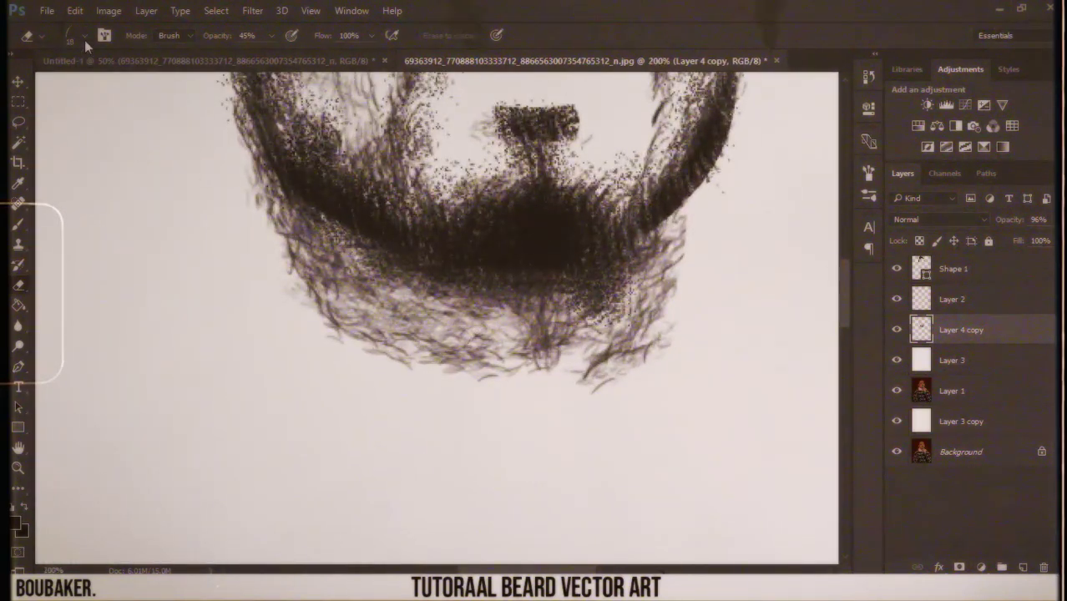
{"action": "left_click", "coordinate": [84, 40]}
{"action": "left_click", "coordinate": [65, 152]}
{"action": "left_click_drag", "start_coordinate": [426, 309], "coordinate": [436, 327]}
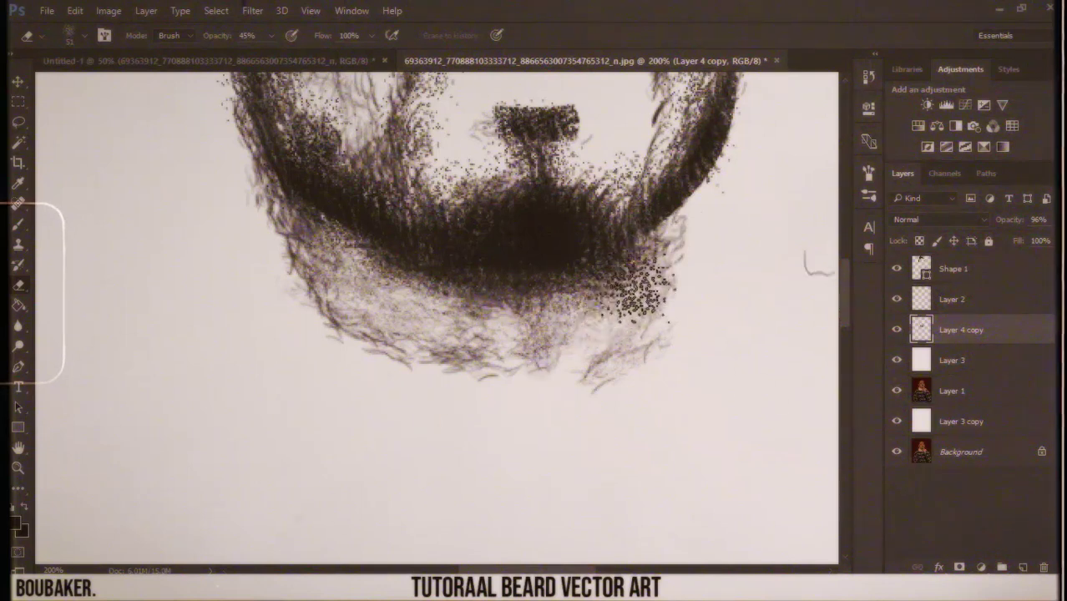
- Speckle the thinned hair under the chin using the 51 px brush at 62% opacity
{"action": "key", "text": "b"}
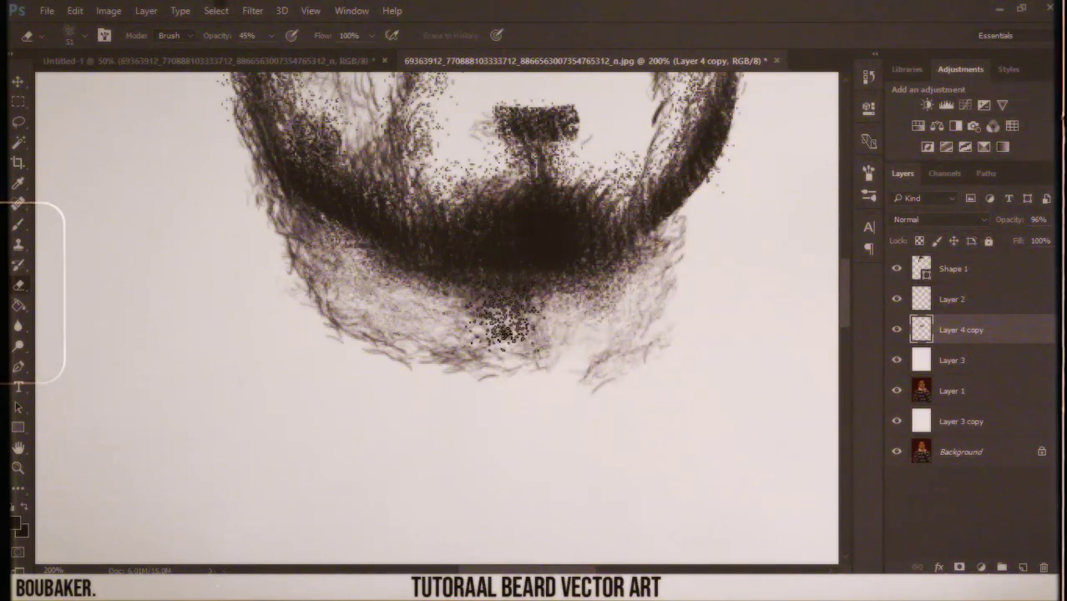
{"action": "mouse_move", "coordinate": [500, 311]}
{"action": "left_mouse_down"}
{"action": "mouse_move", "coordinate": [479, 337]}
{"action": "mouse_move", "coordinate": [472, 269]}
{"action": "left_mouse_up"}
{"action": "mouse_move", "coordinate": [413, 296]}
{"action": "left_mouse_down"}
{"action": "mouse_move", "coordinate": [449, 330]}
{"action": "mouse_move", "coordinate": [468, 326]}
{"action": "mouse_move", "coordinate": [453, 379]}
{"action": "left_mouse_up"}
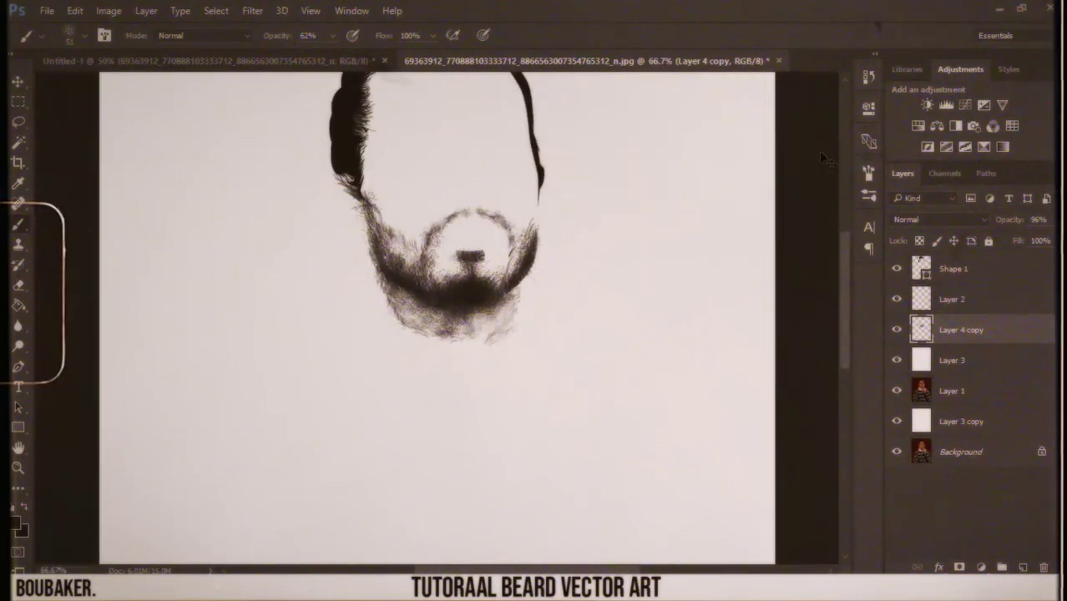